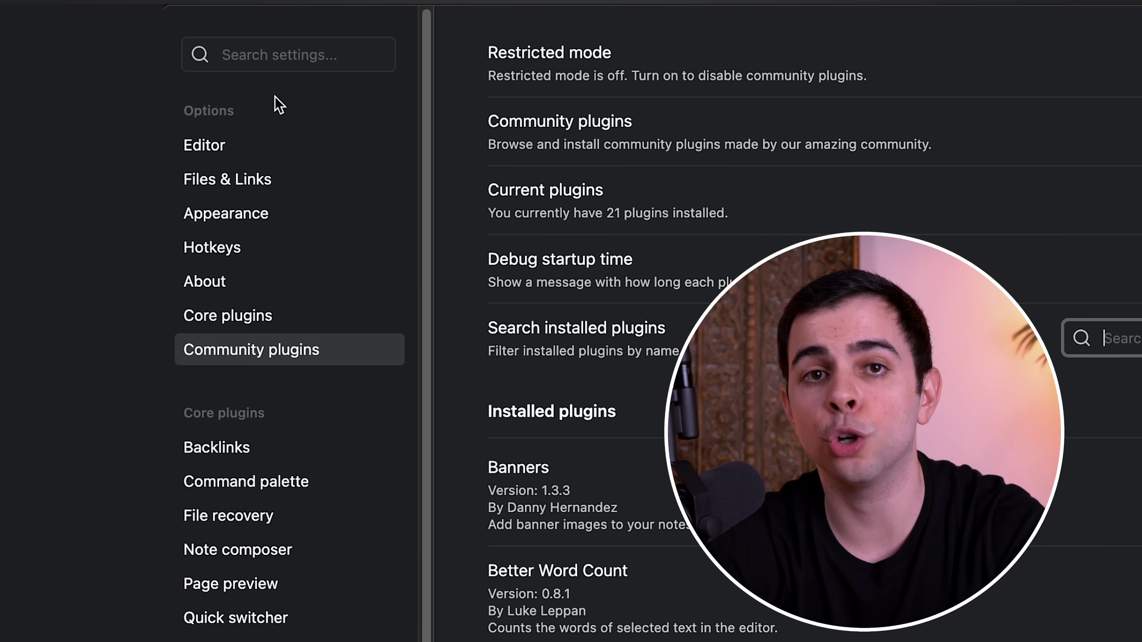
# Widen Commander's command button spacing and review the ribbon, tab bar and status bar command lists.
pyautogui.write('show fro')
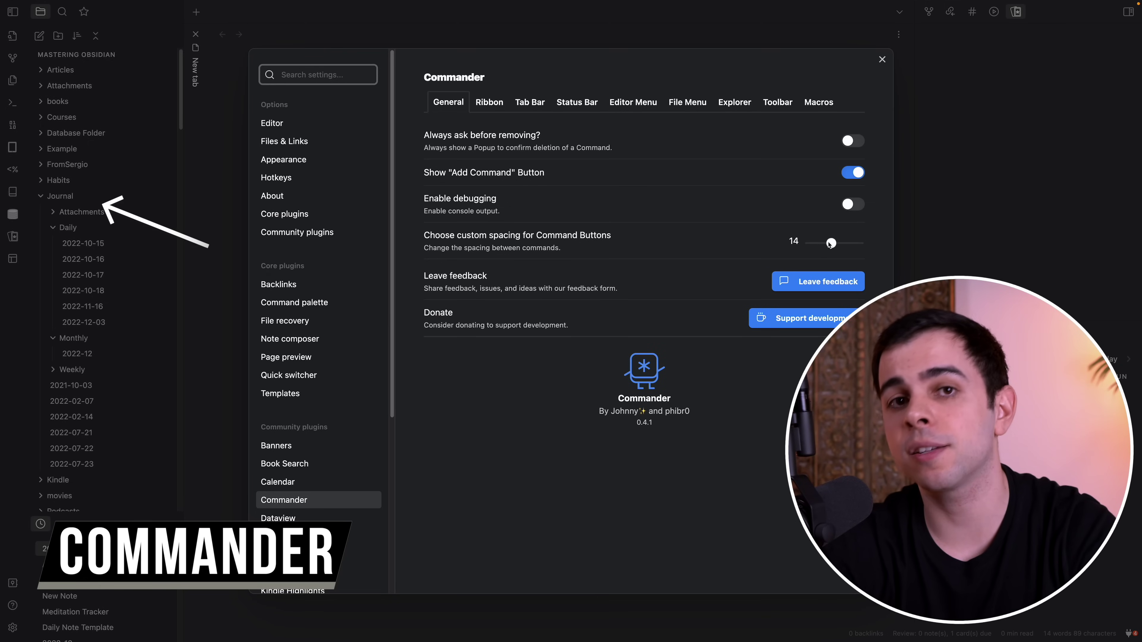
pyautogui.moveTo(836, 243); pyautogui.dragTo(852, 247)
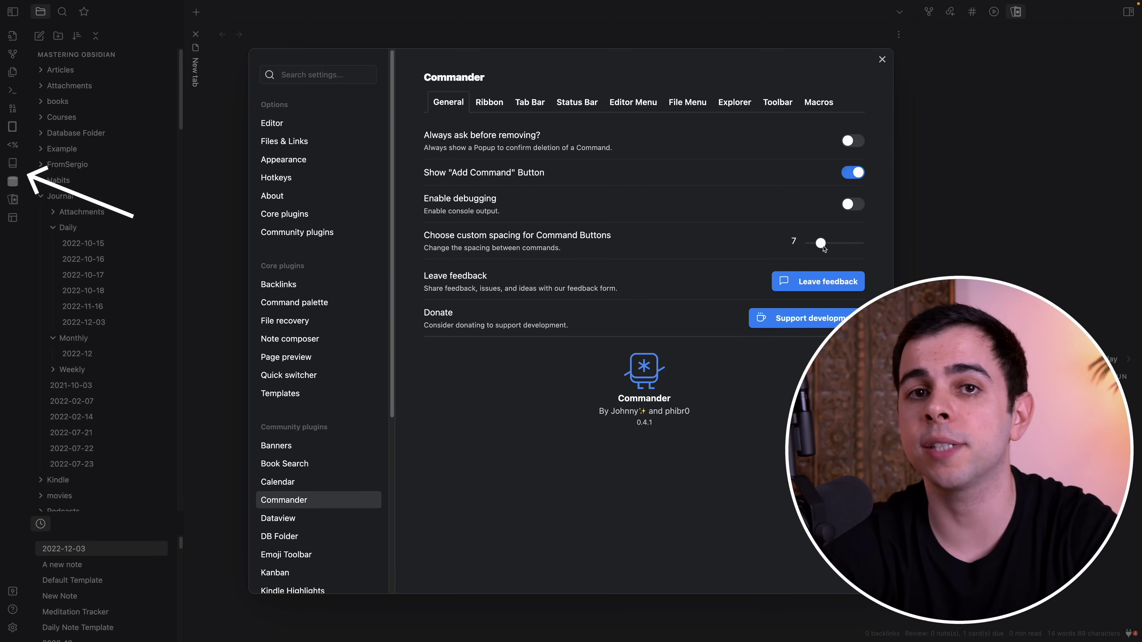
pyautogui.click(485, 103)
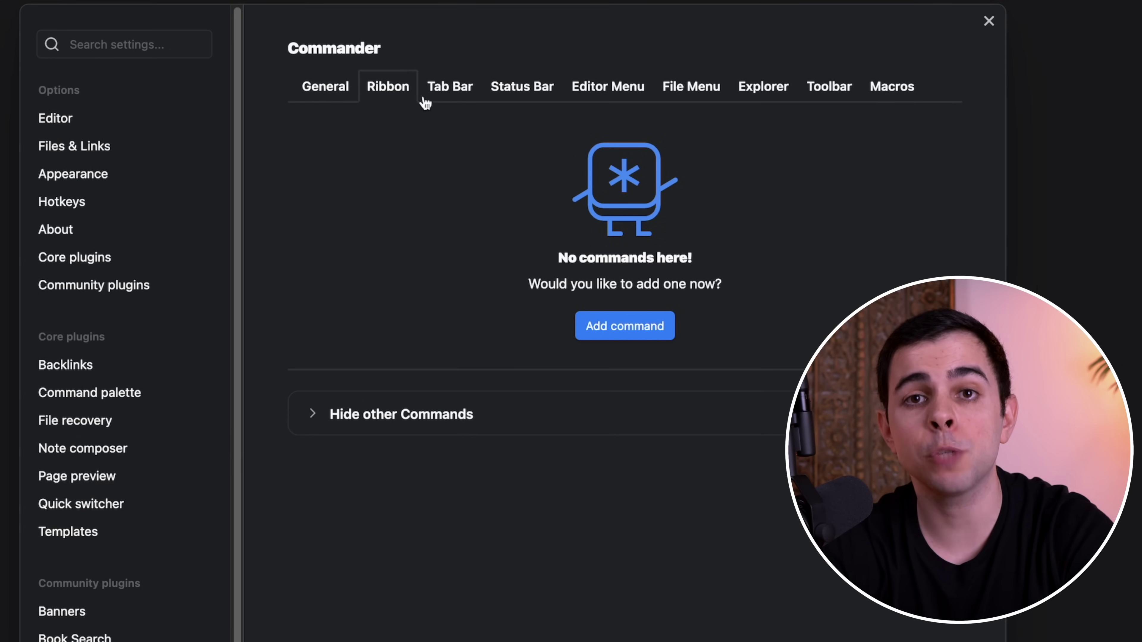
pyautogui.click(448, 97)
pyautogui.click(508, 87)
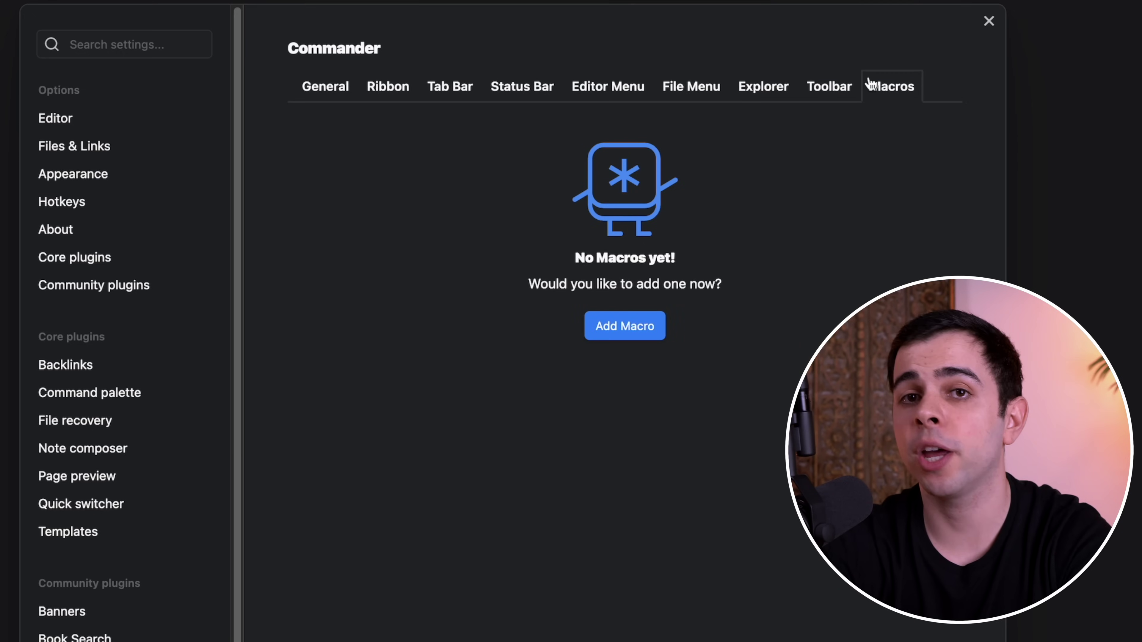
# Build a macro: Save current file, two delays, then Open link under cursor in new window.
pyautogui.click(637, 324)
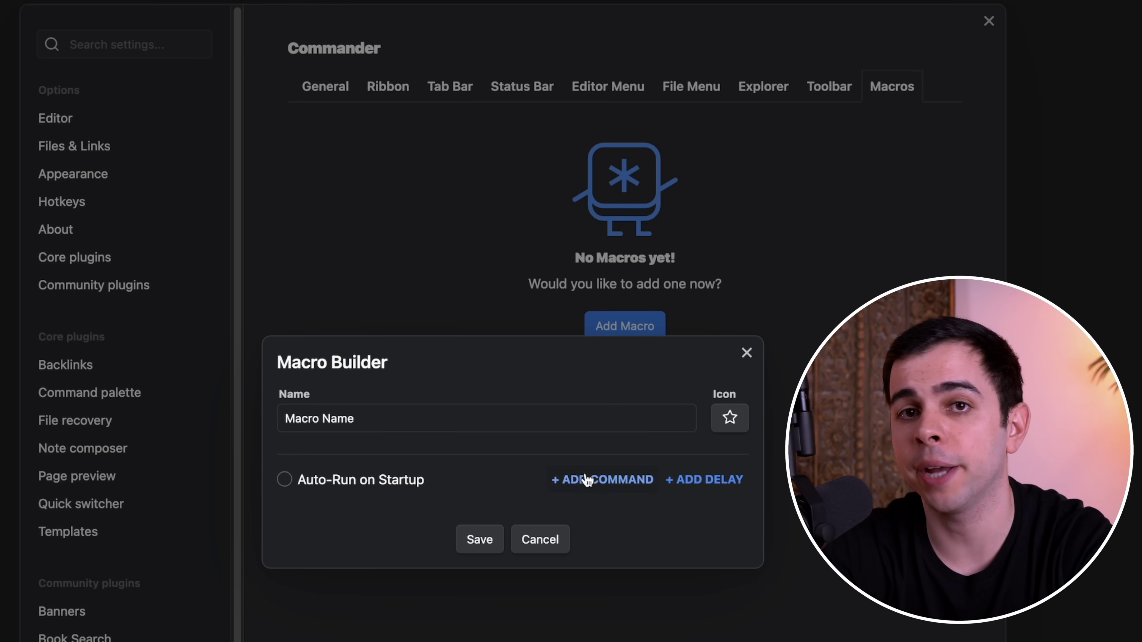
pyautogui.click(587, 480)
pyautogui.click(367, 4)
pyautogui.click(724, 517)
pyautogui.click(693, 548)
pyautogui.click(603, 593)
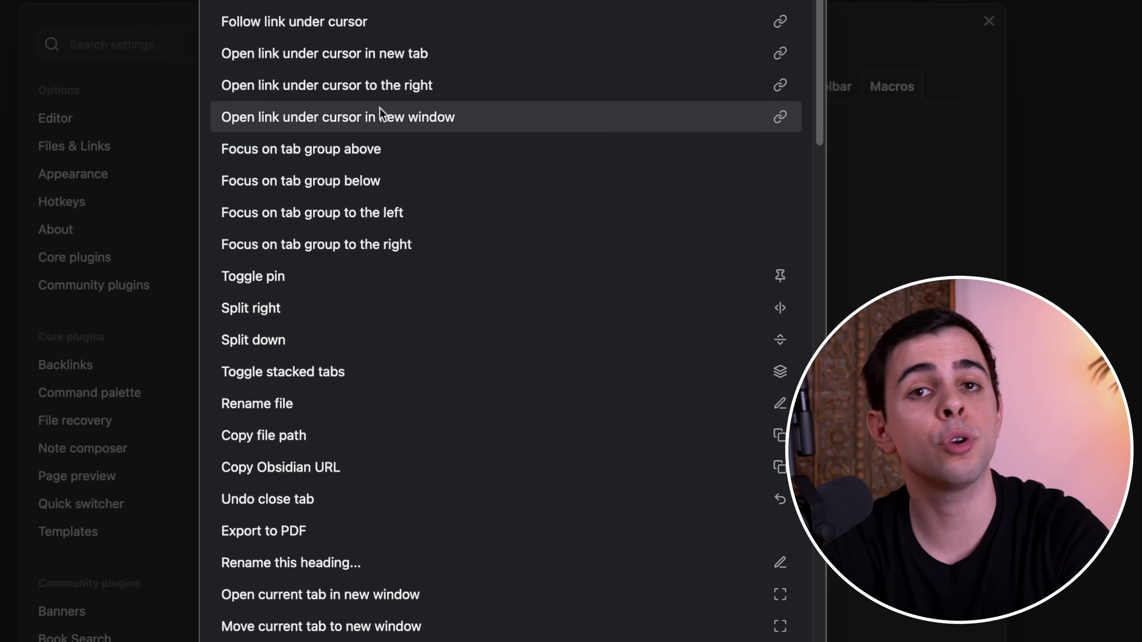
pyautogui.click(377, 118)
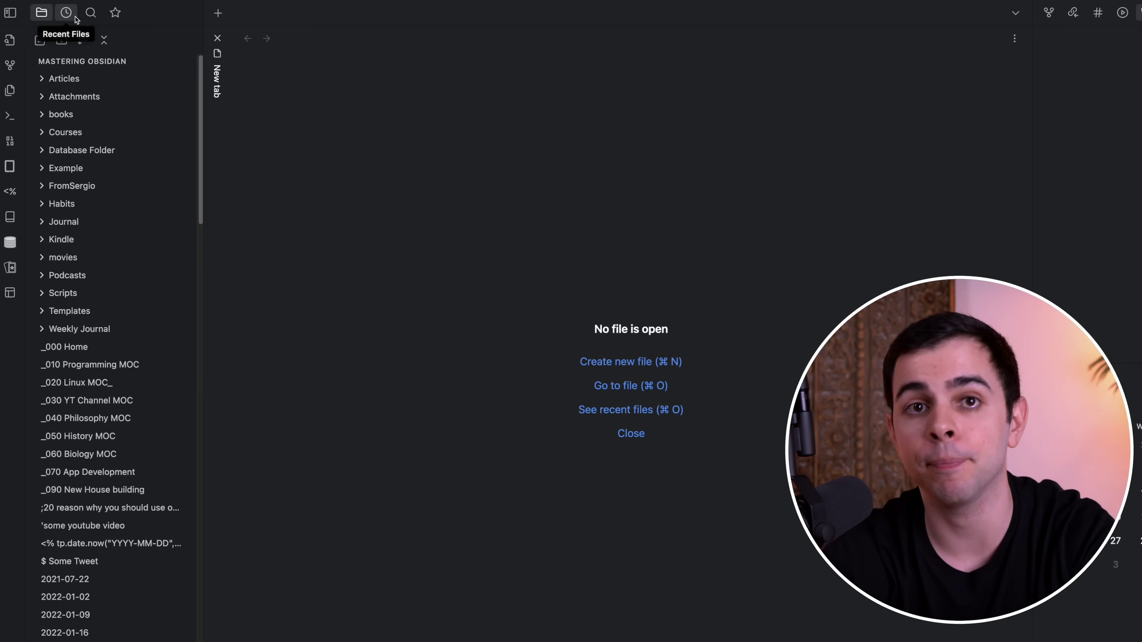
# Dock Recent Files below the file tree and drag the splitter to enlarge the tree.
pyautogui.moveTo(66, 12); pyautogui.dragTo(92, 515)
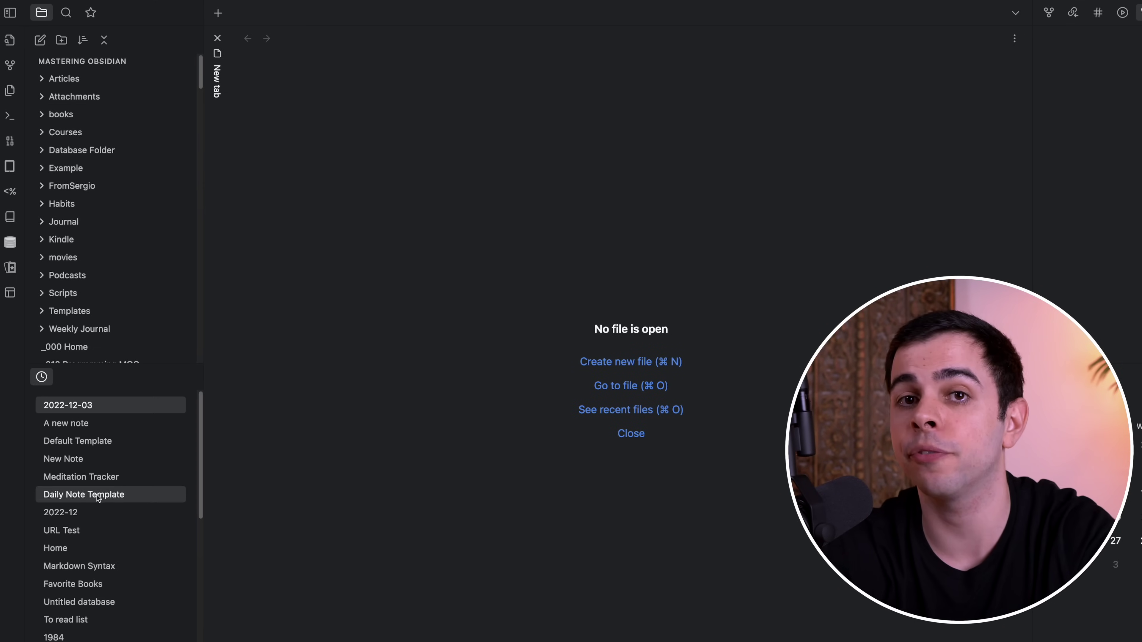
pyautogui.moveTo(134, 482); pyautogui.dragTo(135, 565)
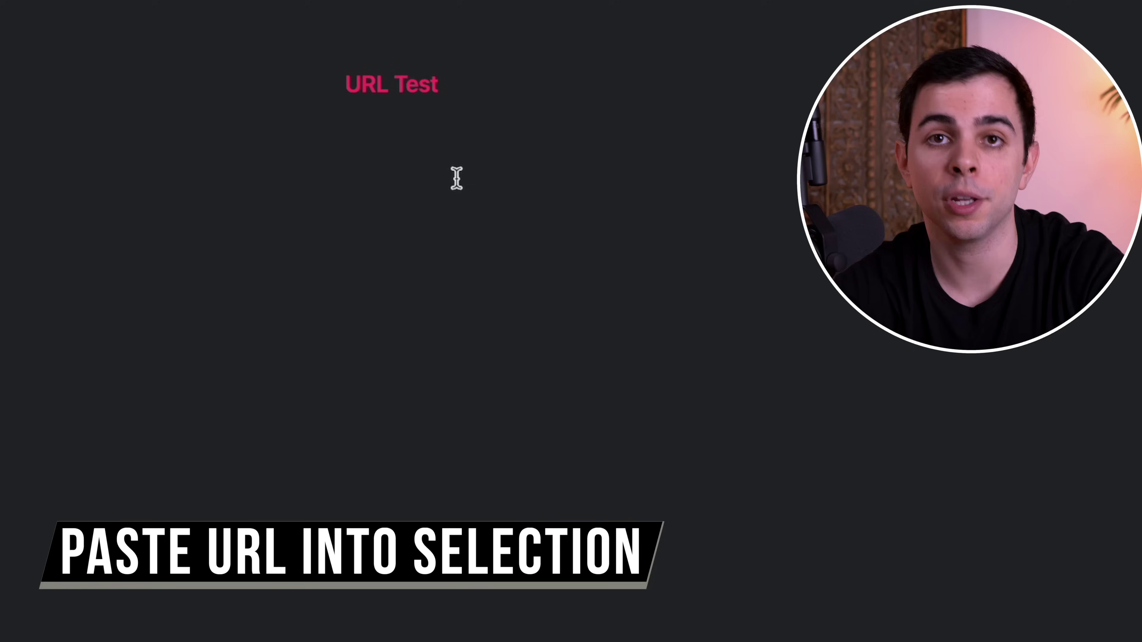
pyautogui.write('[obsidian')
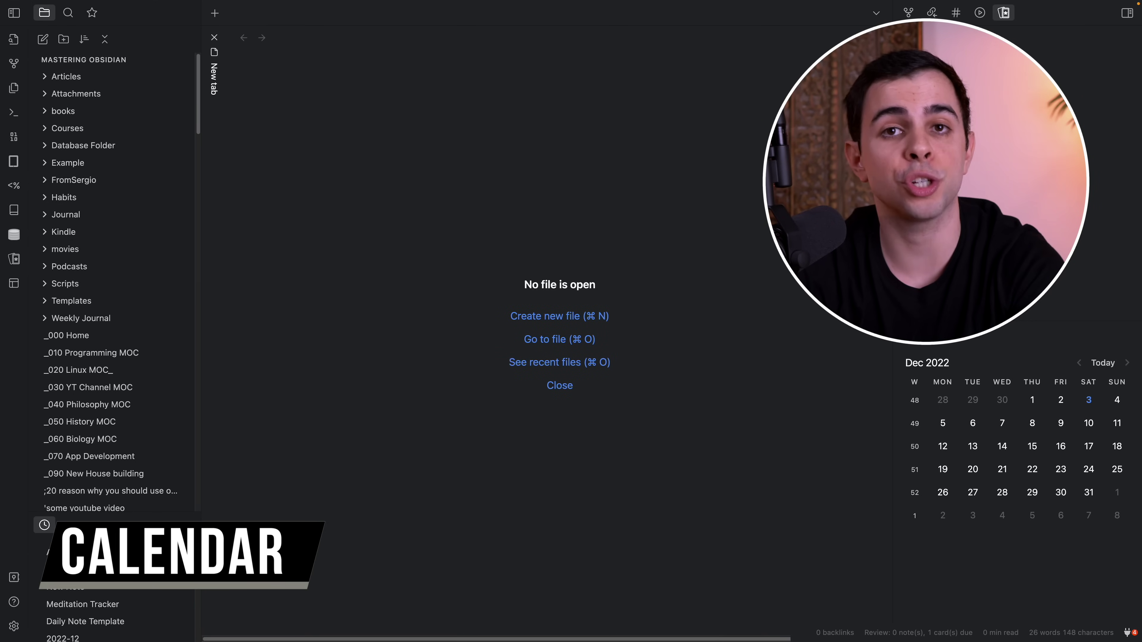
# Create the 2022-12-03 daily note from December 3 in the Calendar pane.
pyautogui.click(1089, 400)
pyautogui.click(719, 350)
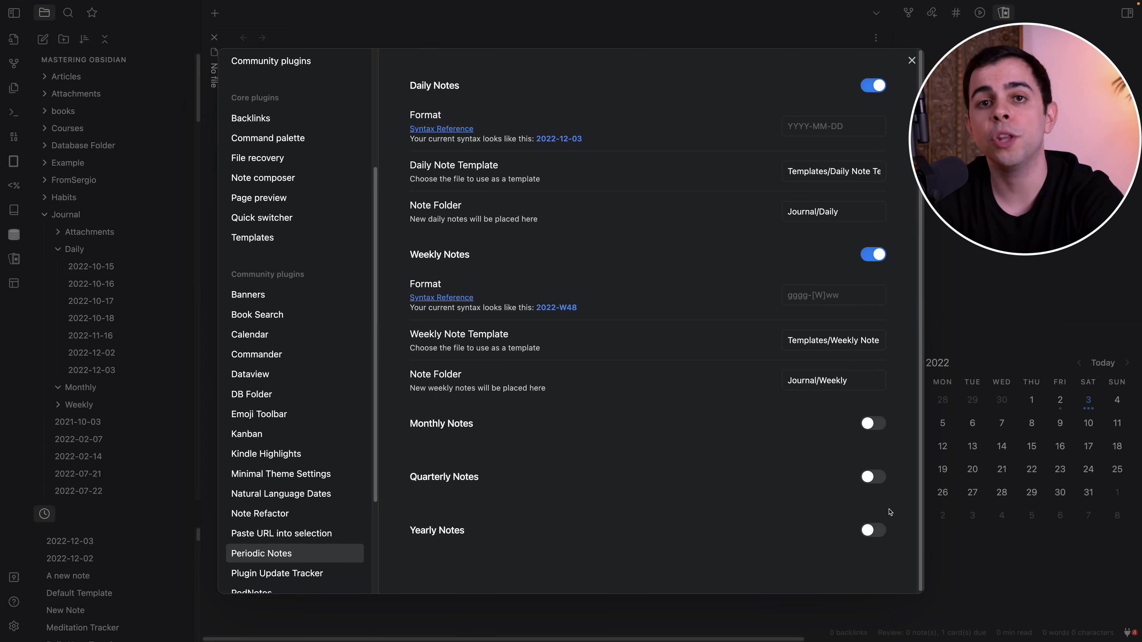
# Turn on Monthly Notes with the note folder Journal/Monthly.
pyautogui.click(873, 424)
pyautogui.scroll(-3, 884, 444)
pyautogui.click(857, 479)
pyautogui.write('Journal/Monthly')
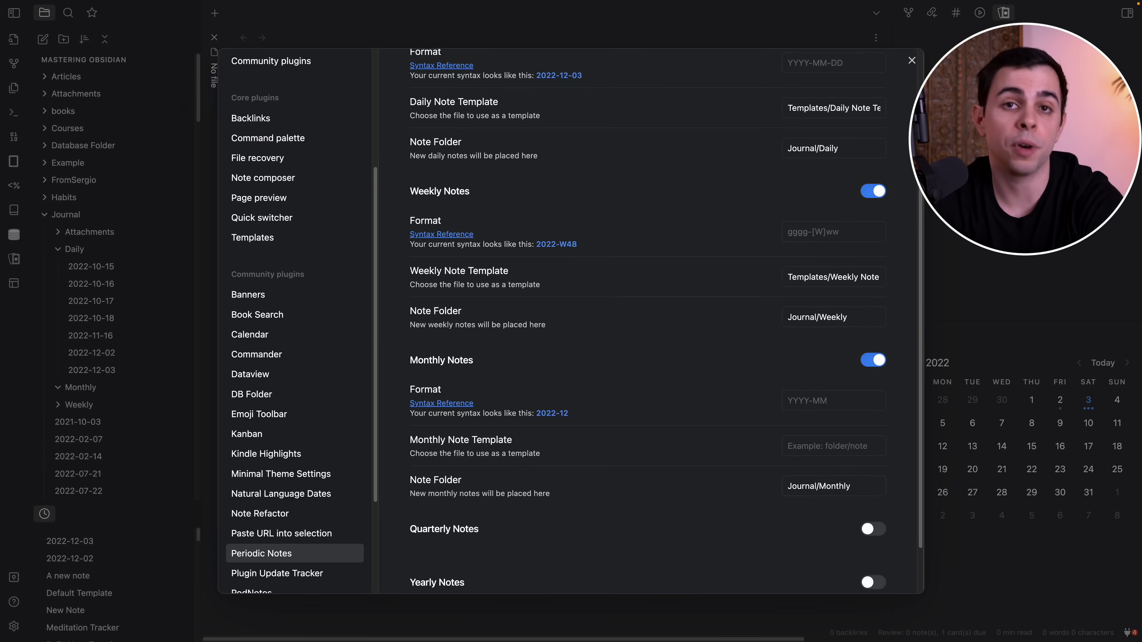
# Open this month's 2022-12 note with the 'monthly' command palette command.
pyautogui.press('Escape')
pyautogui.press('super+p')
pyautogui.write('monthly')
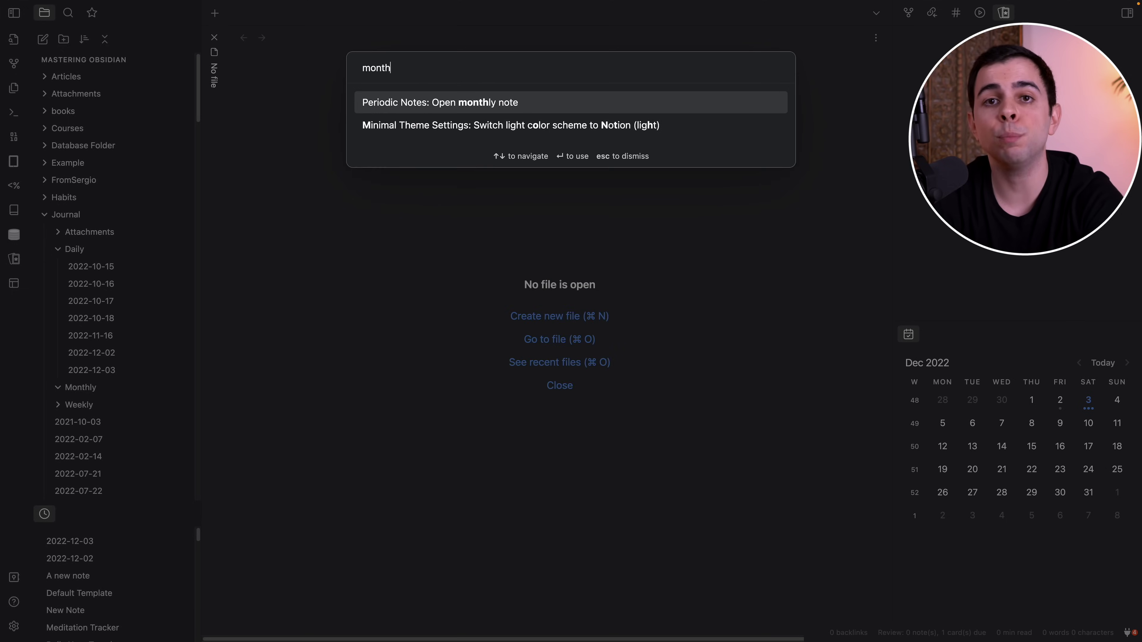
pyautogui.press('Return')
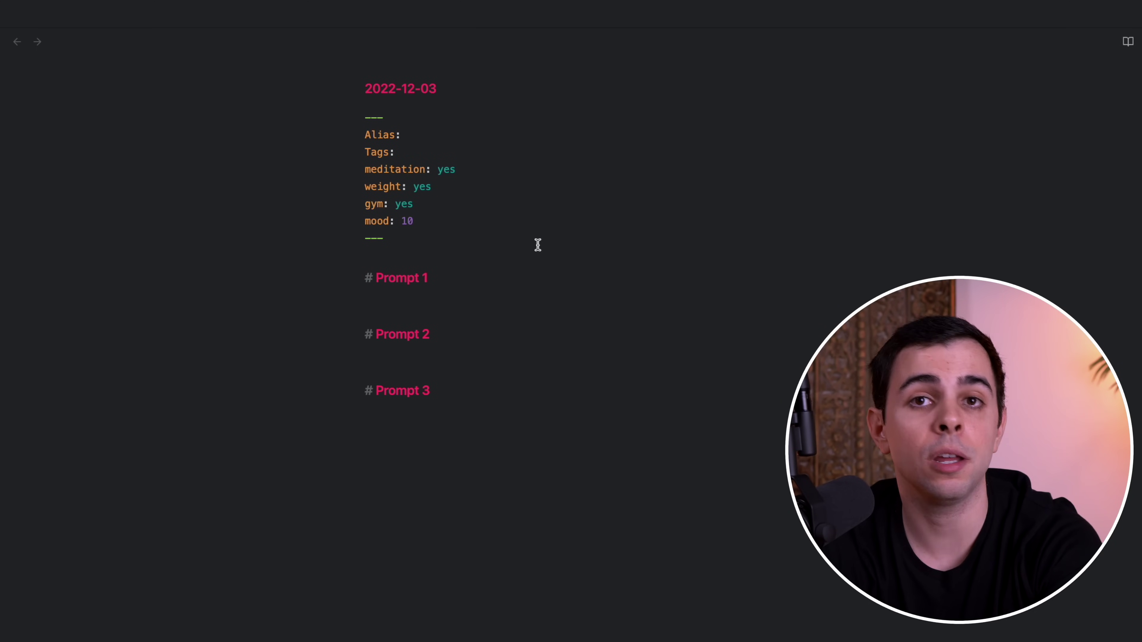
# Open the Habits/Meditation Tracker note by searching 'meditatio' in the note switcher.
pyautogui.press('super+o')
pyautogui.write('meditatio')
pyautogui.press('Down')
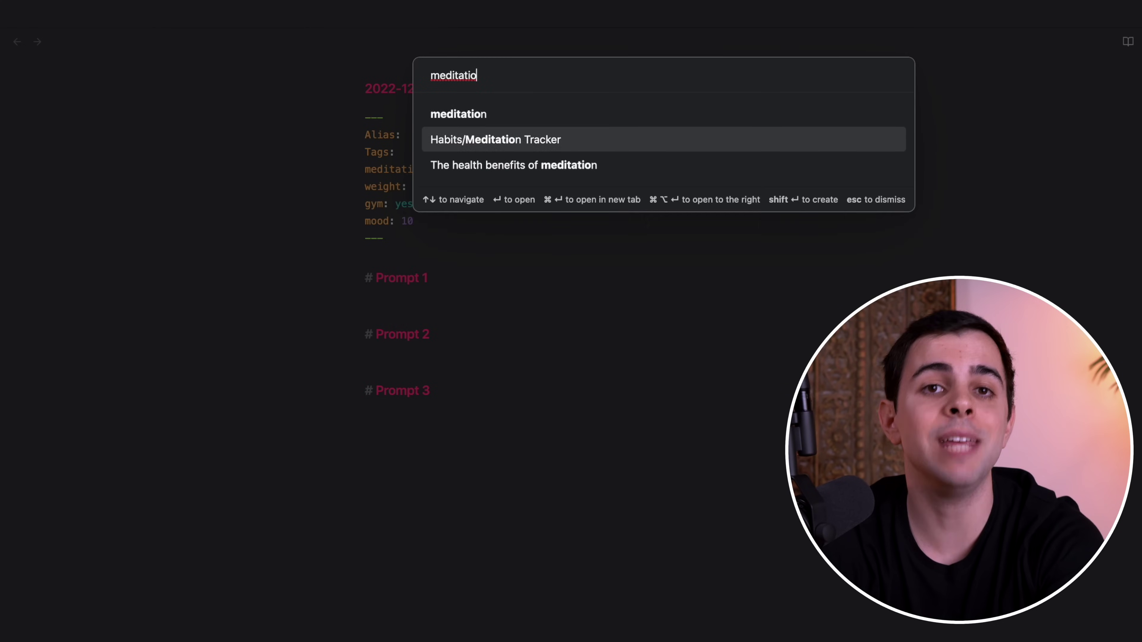
pyautogui.press('Return')
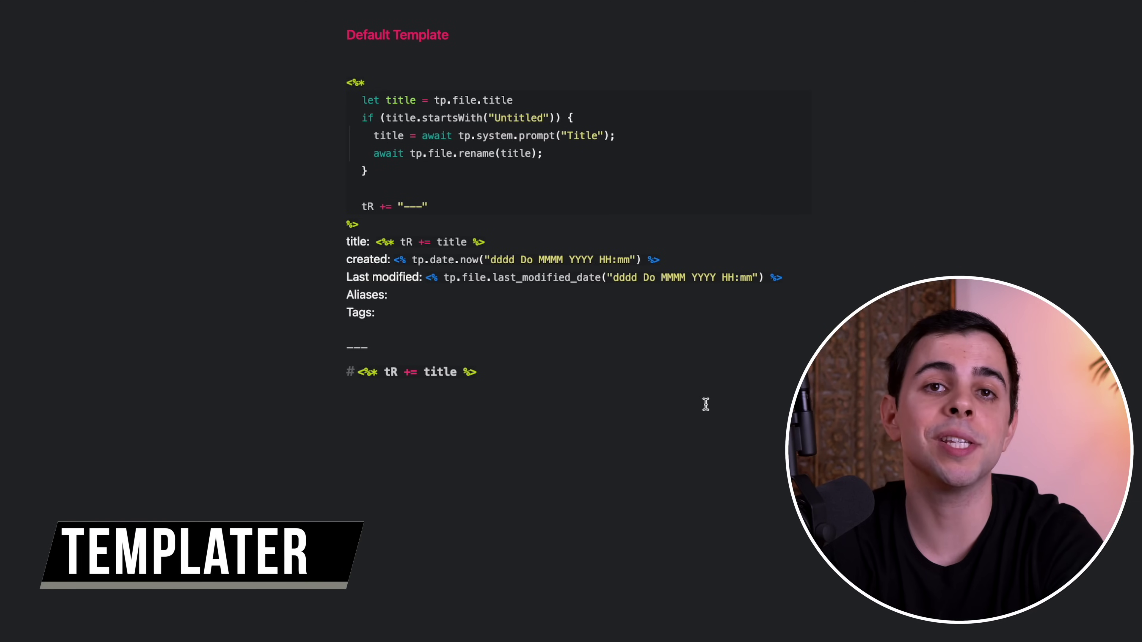
# Create 'A new note' from the Default Template using the Templater hotkey.
pyautogui.press('super+n')
pyautogui.write('A new note')
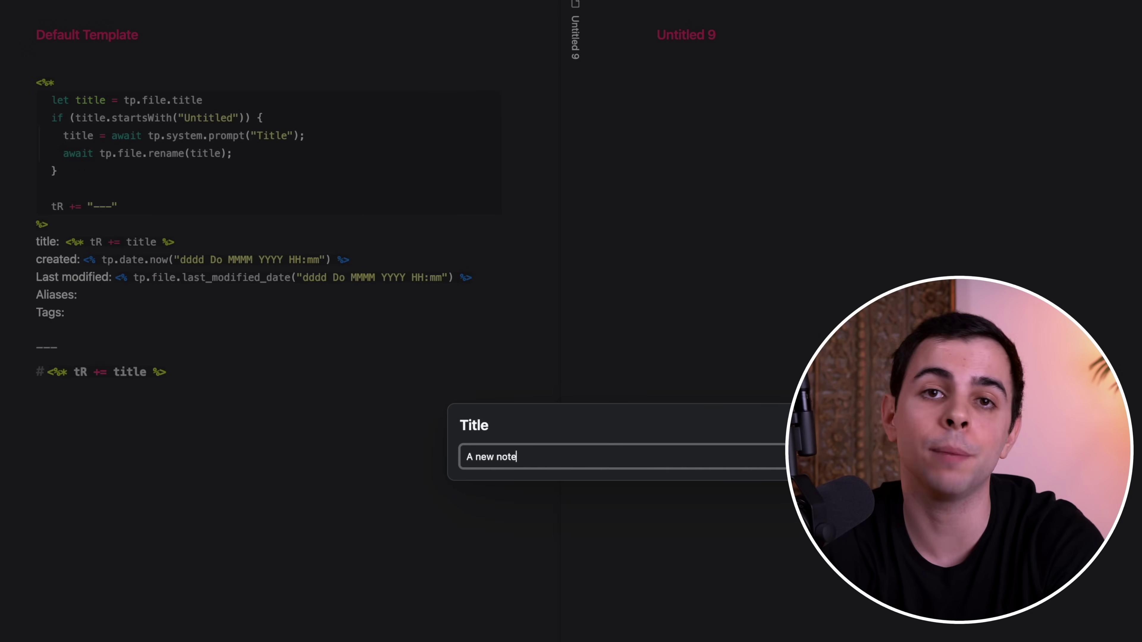
pyautogui.press('Return')
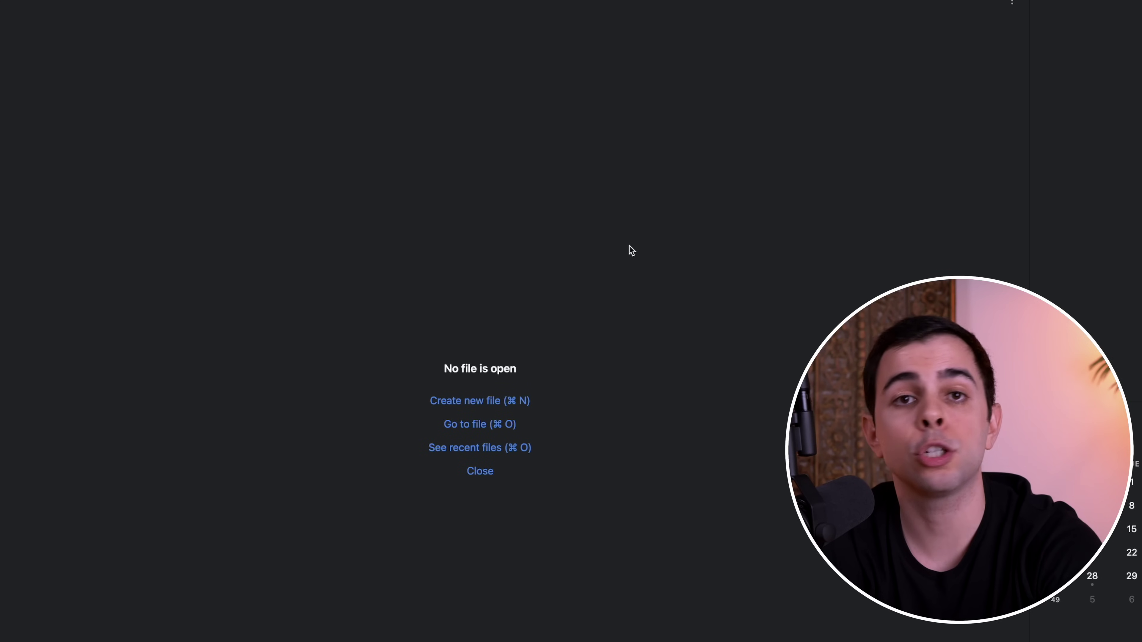
# Create a Book Search note for Behind Closed Doors and select its to read status.
pyautogui.press('super+p')
pyautogui.write('book se')
pyautogui.press('Return')
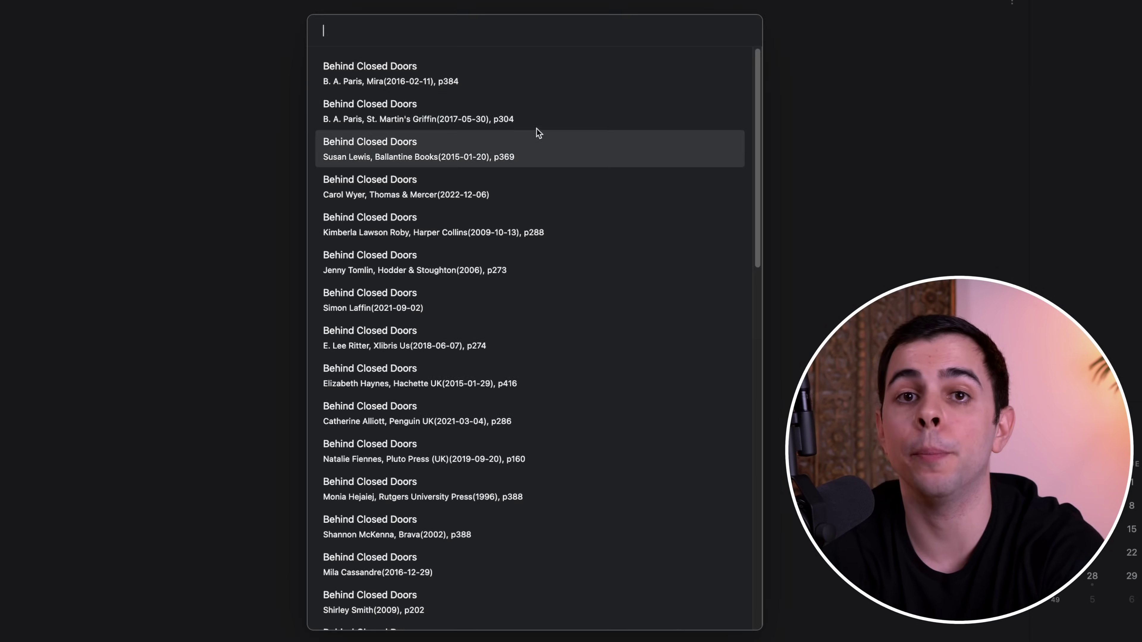
pyautogui.click(480, 84)
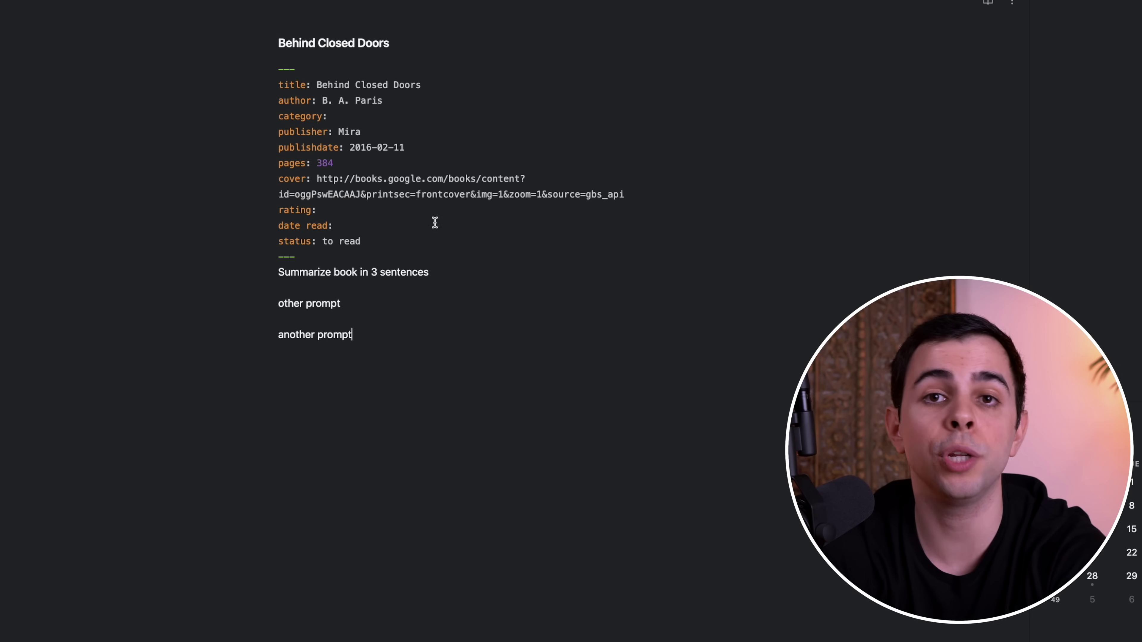
pyautogui.moveTo(323, 241); pyautogui.dragTo(361, 242)
# Open the To read list note, then the Favorite Books note.
pyautogui.press('super+o')
pyautogui.write('to read')
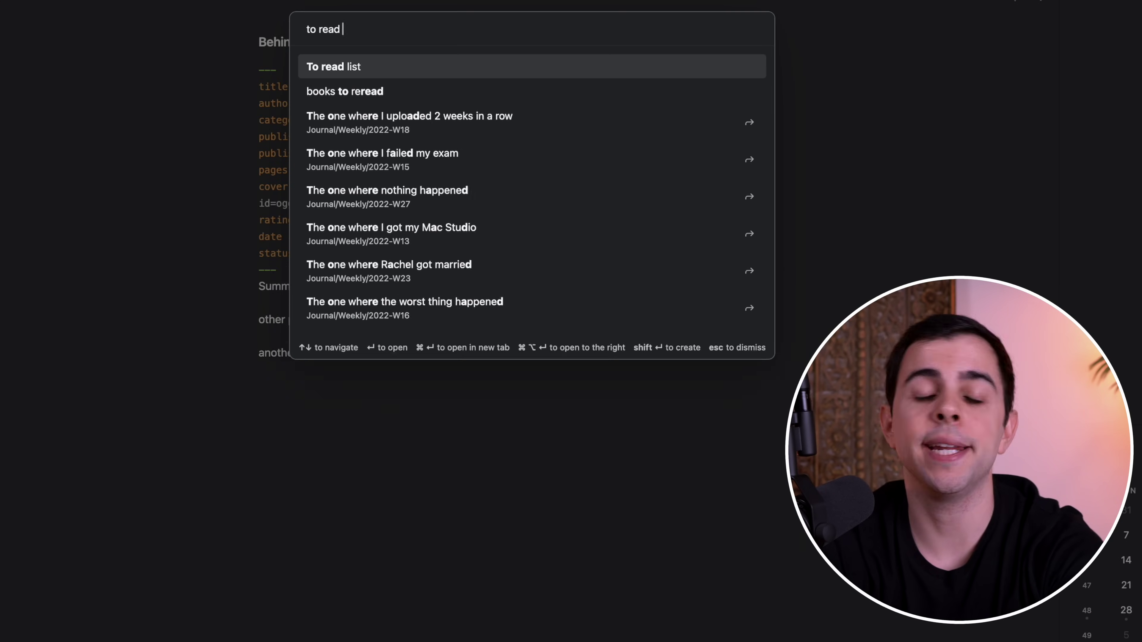
pyautogui.press('Return')
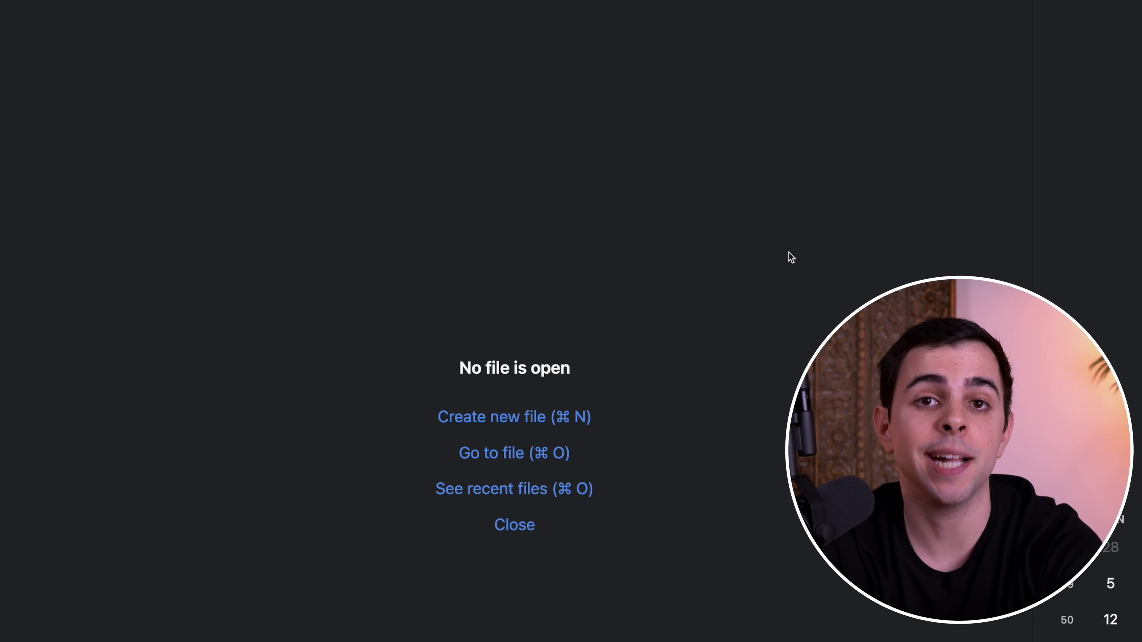
pyautogui.press('super+o')
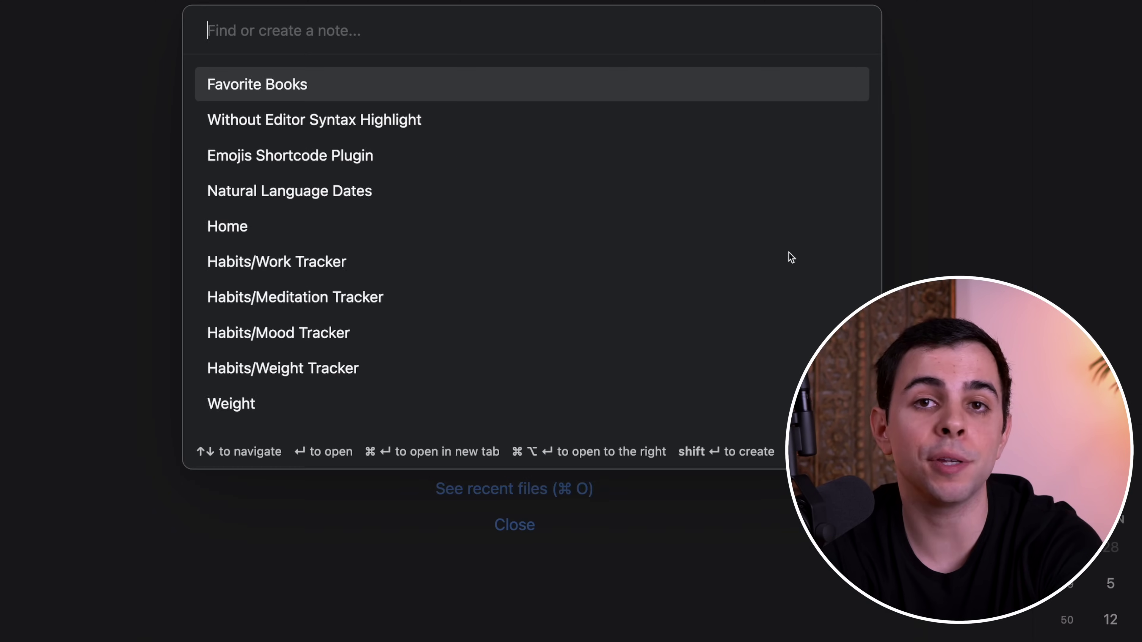
pyautogui.write('fav')
pyautogui.press('Return')
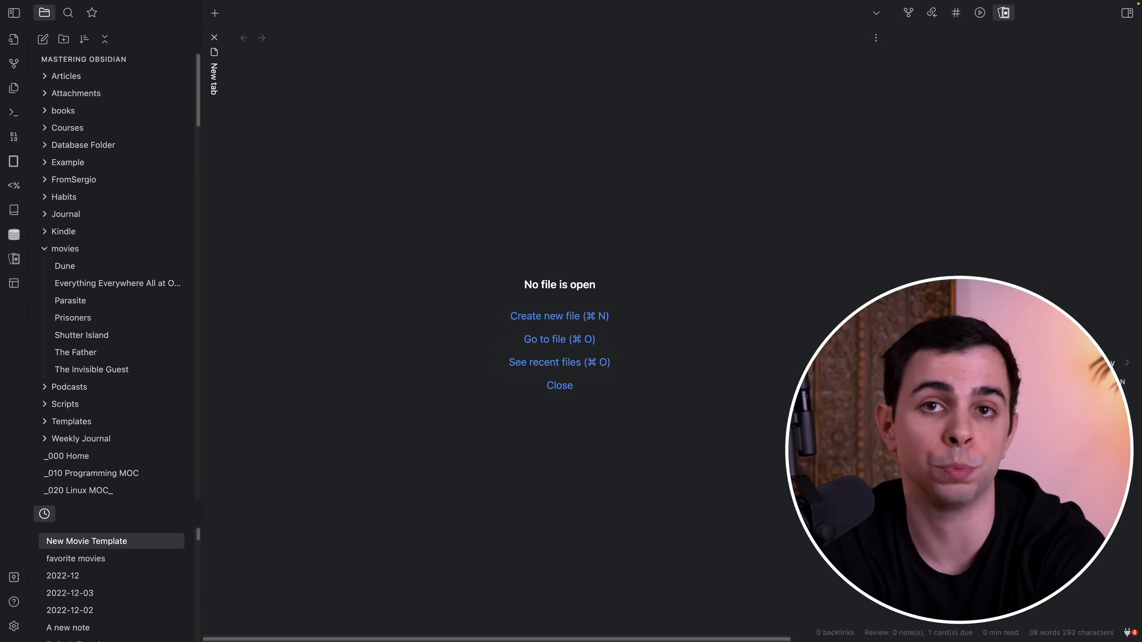
# Search 'parasite' with the add movie command, then create and open a Gladiator (2000) note.
pyautogui.press('super+p')
pyautogui.write('movie')
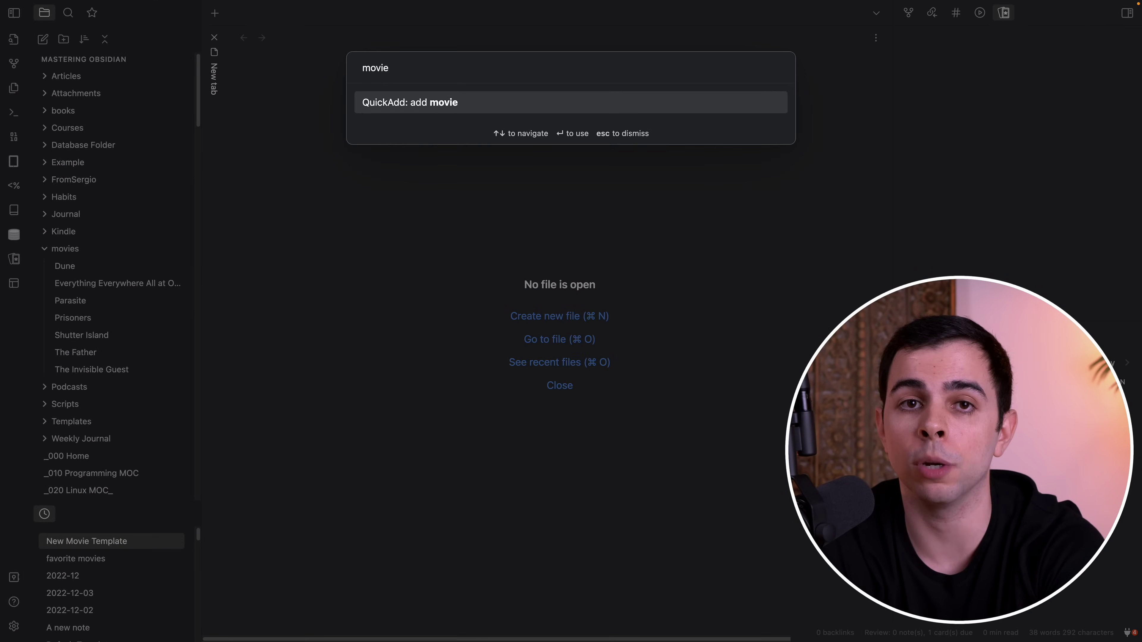
pyautogui.press('Return')
pyautogui.write('parasite')
pyautogui.press('Return')
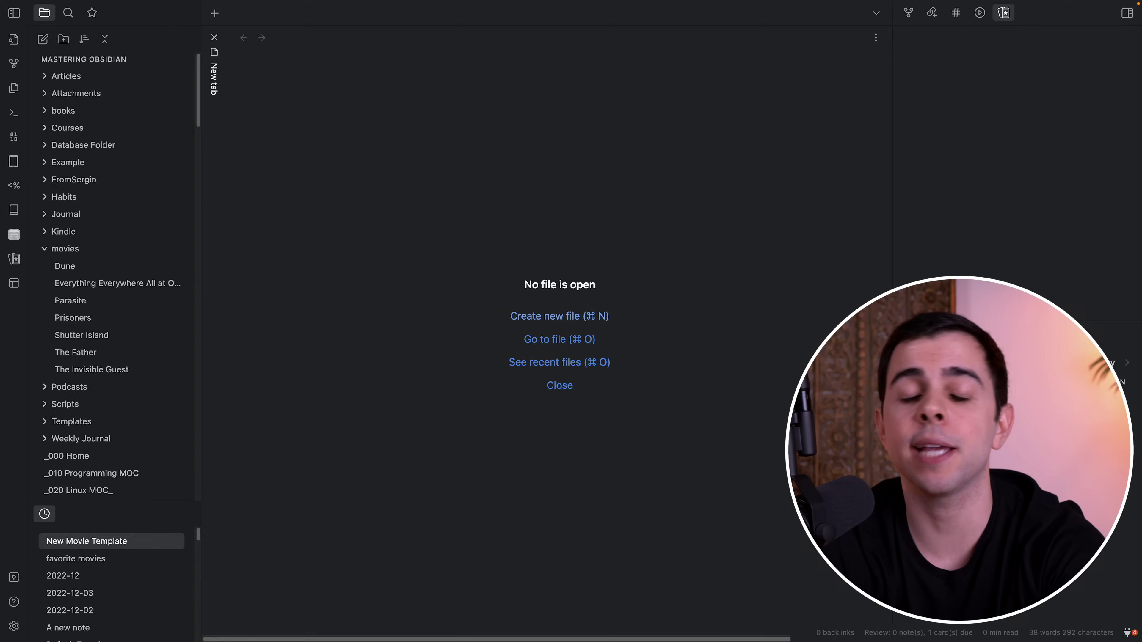
pyautogui.click(451, 104)
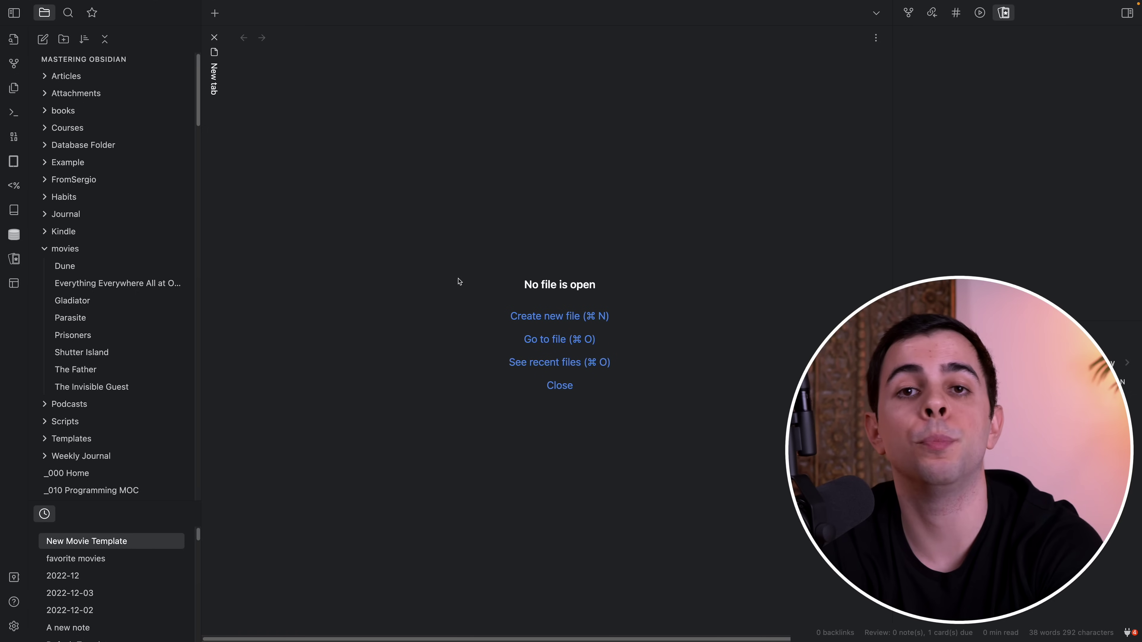
pyautogui.click(72, 300)
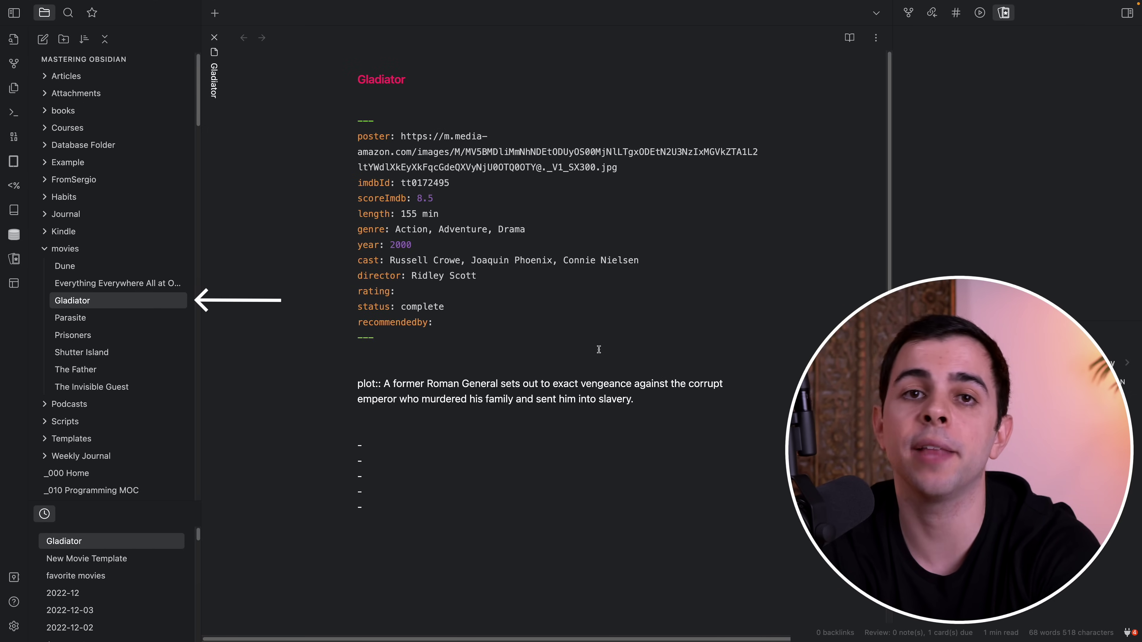
# Open the favorite movies note in Reading view and scroll down its movie table.
pyautogui.press('super+o')
pyautogui.write('movie')
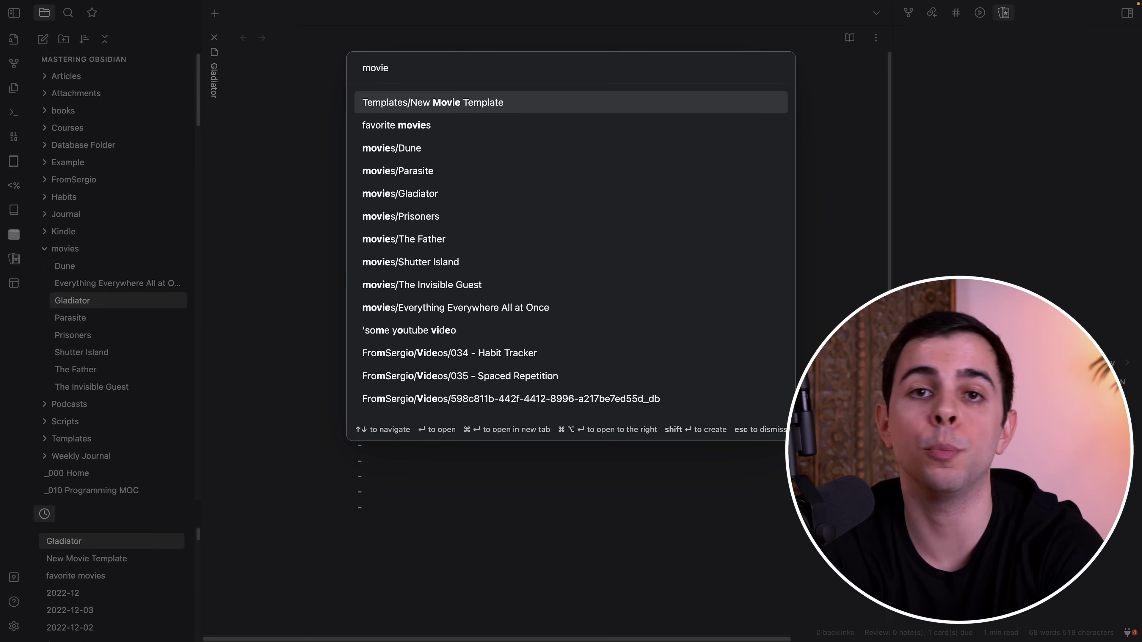
pyautogui.press('Down')
pyautogui.press('Return')
pyautogui.press('super+e')
pyautogui.scroll(-8, 603, 344)
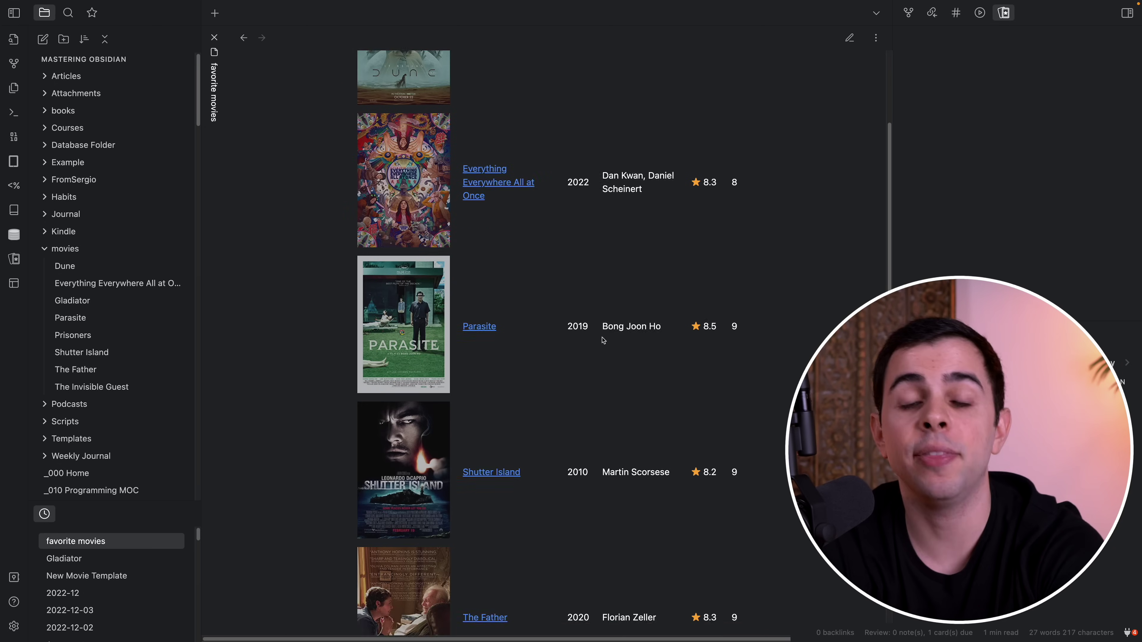
pyautogui.scroll(-5, 604, 341)
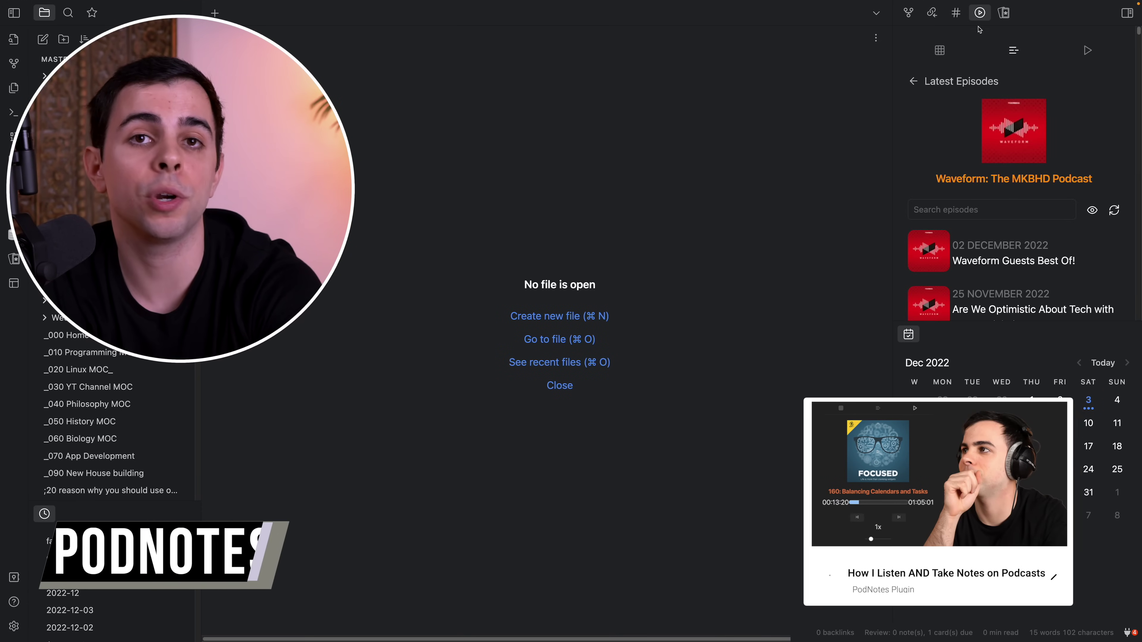
# Play Waveform Guests Best Of! and run PodNotes: Create Podcast Note for it.
pyautogui.click(983, 248)
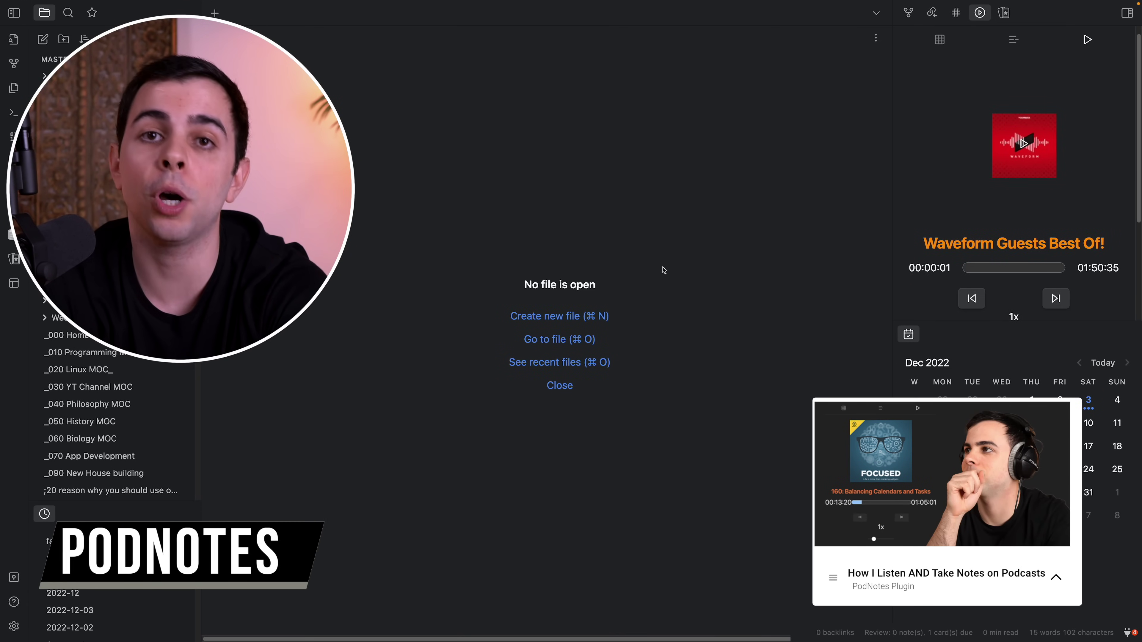
pyautogui.press('super+p')
pyautogui.write('podnote')
pyautogui.press('Down')
pyautogui.press('Down')
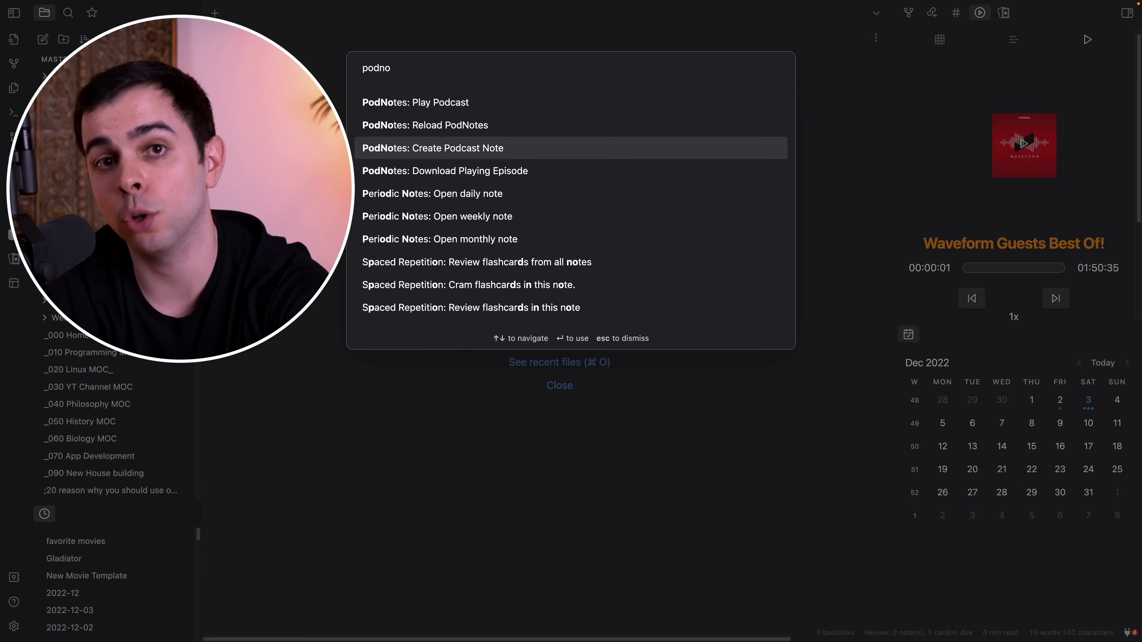
pyautogui.press('Return')
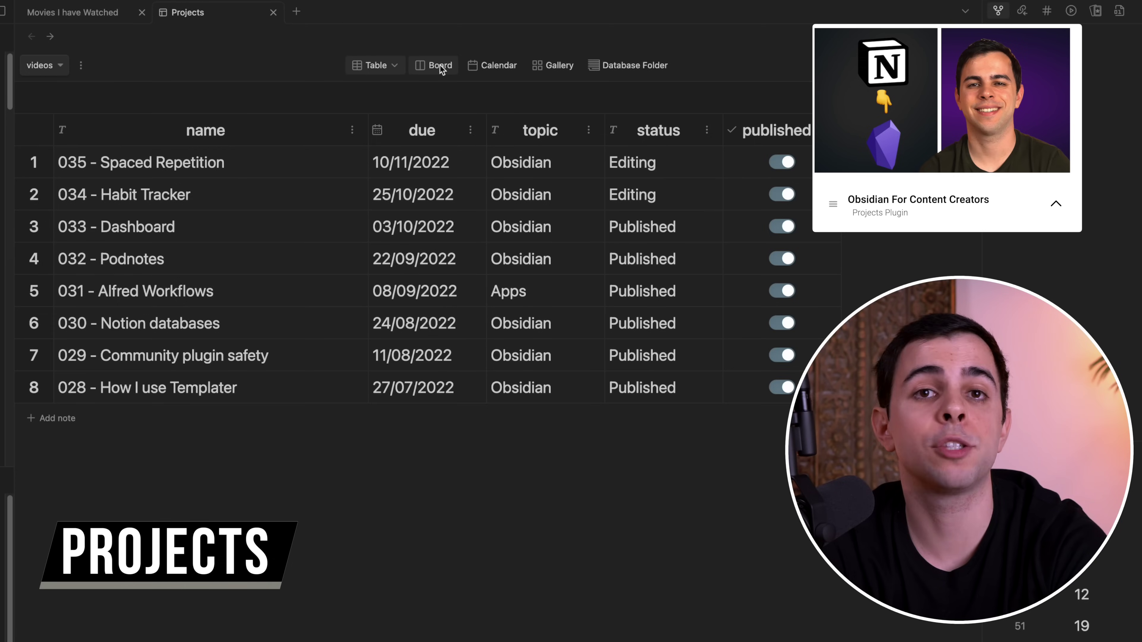
# Switch the videos project through the Board, Calendar and Gallery views.
pyautogui.click(440, 64)
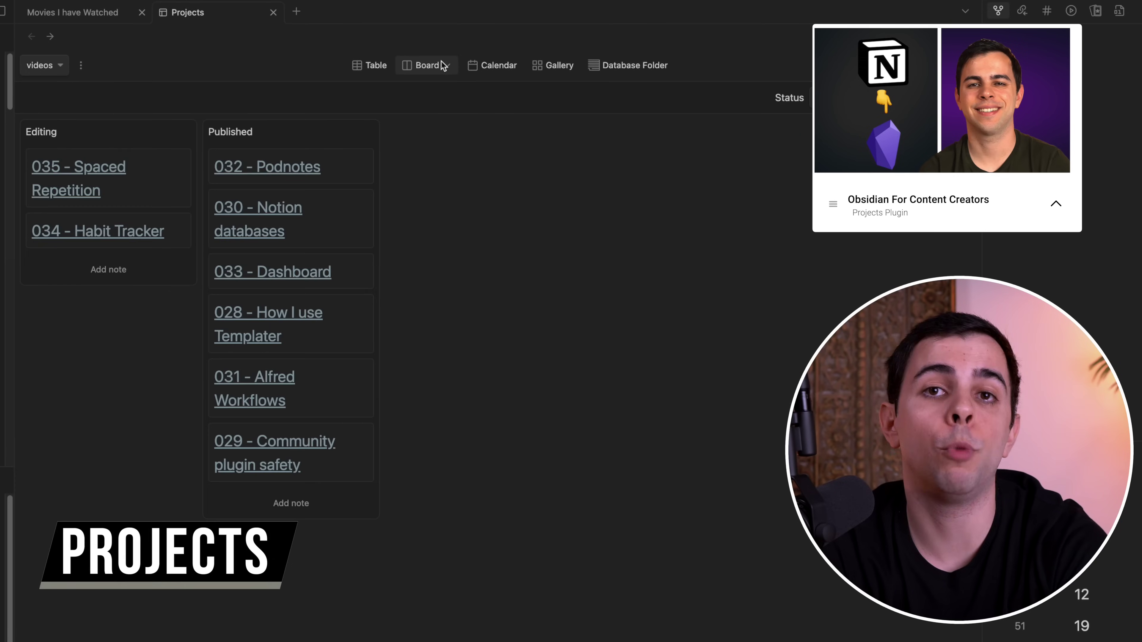
pyautogui.click(502, 61)
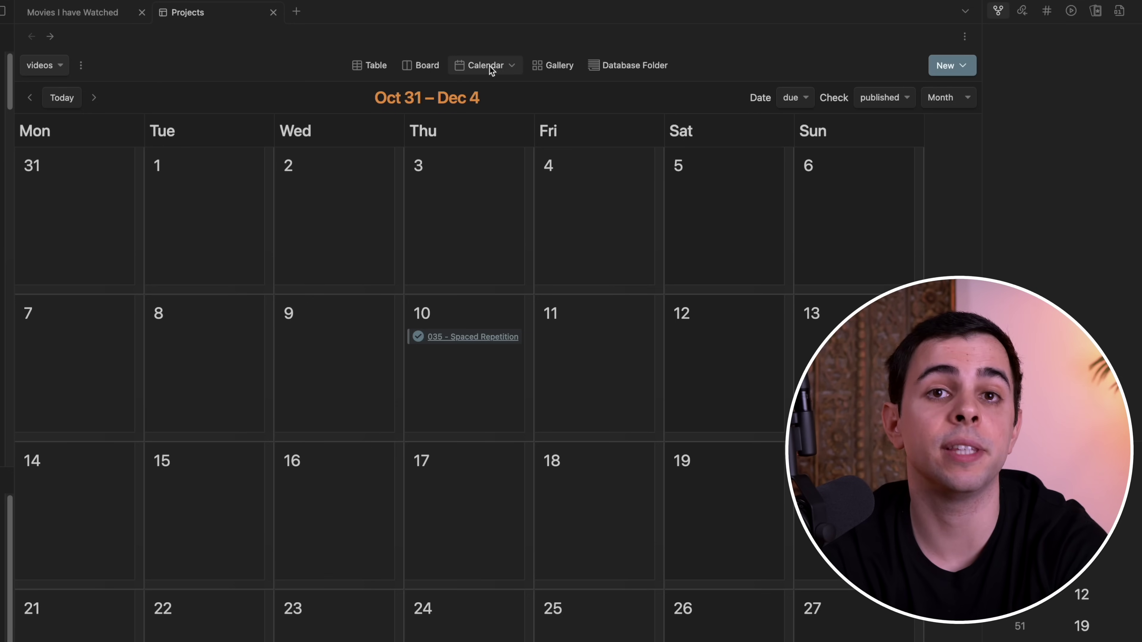
pyautogui.click(543, 66)
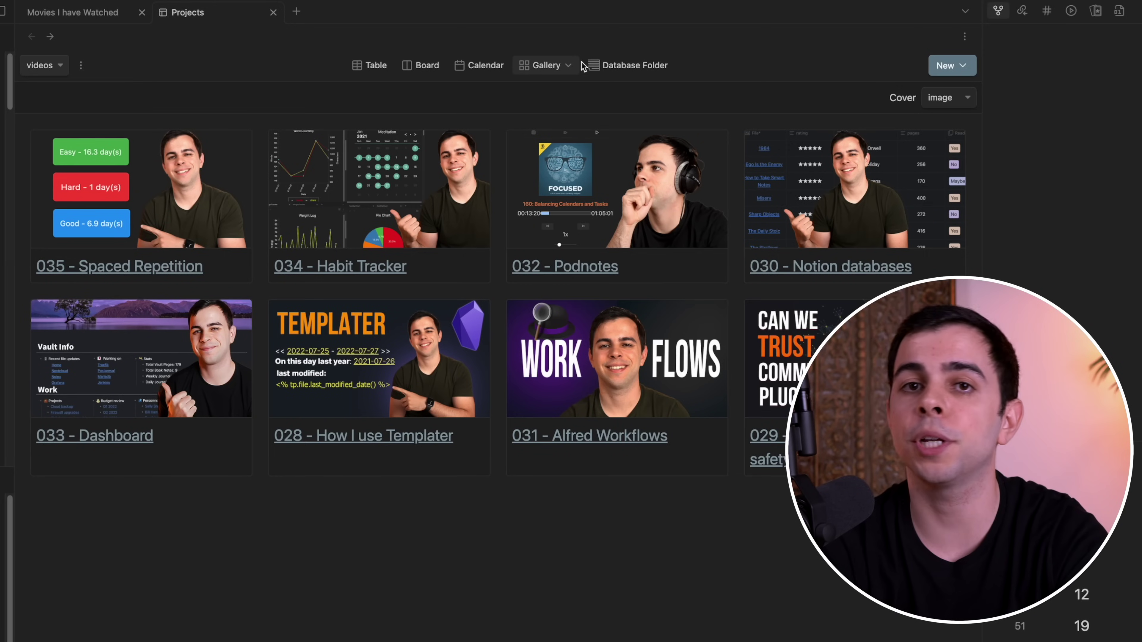
# Show the videos project in the Database Folder table, then scroll down through the note.
pyautogui.click(584, 65)
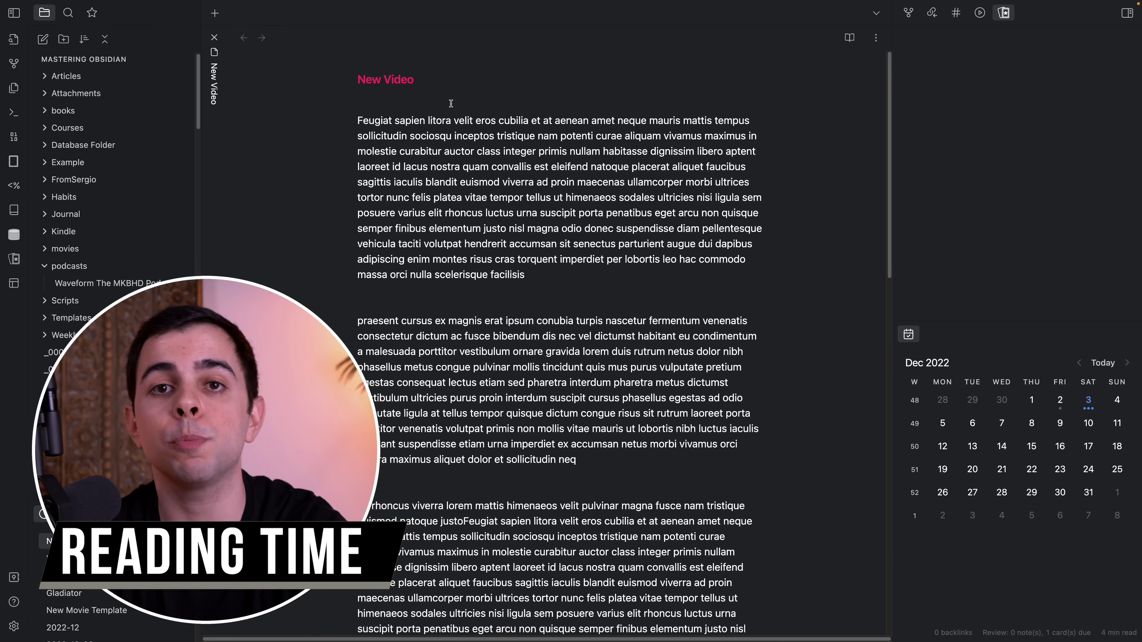
pyautogui.scroll(-10, 672, 291)
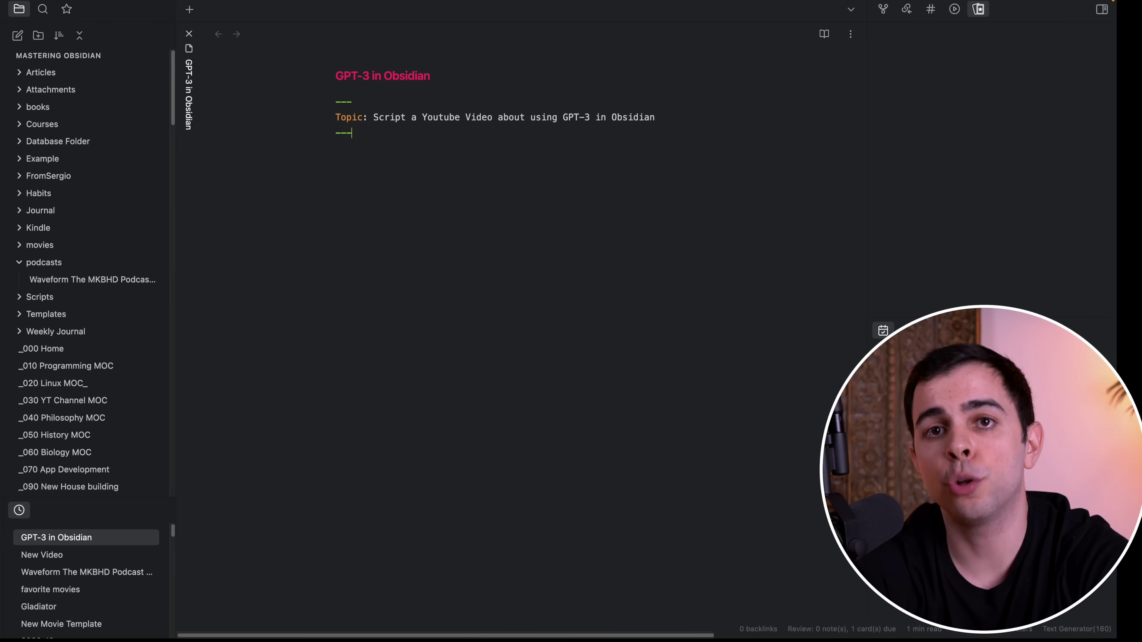
# On a new line, run Text Generator's Generate Text (use Metadata) on the GPT-3 in Obsidian note.
pyautogui.press('Return')
pyautogui.press('super+p')
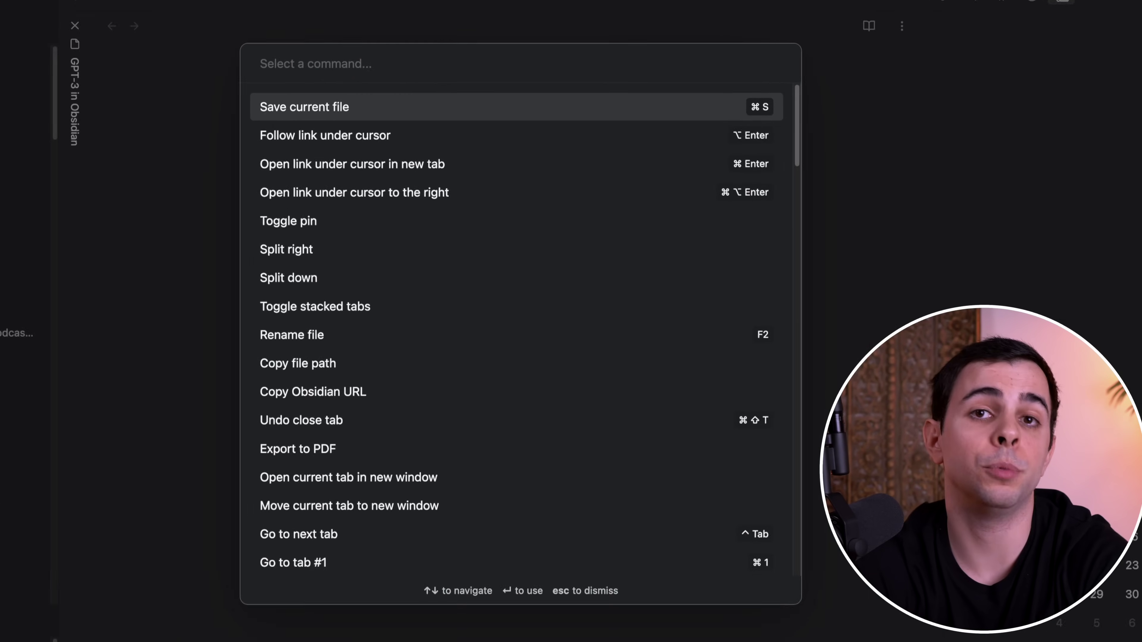
pyautogui.write('text')
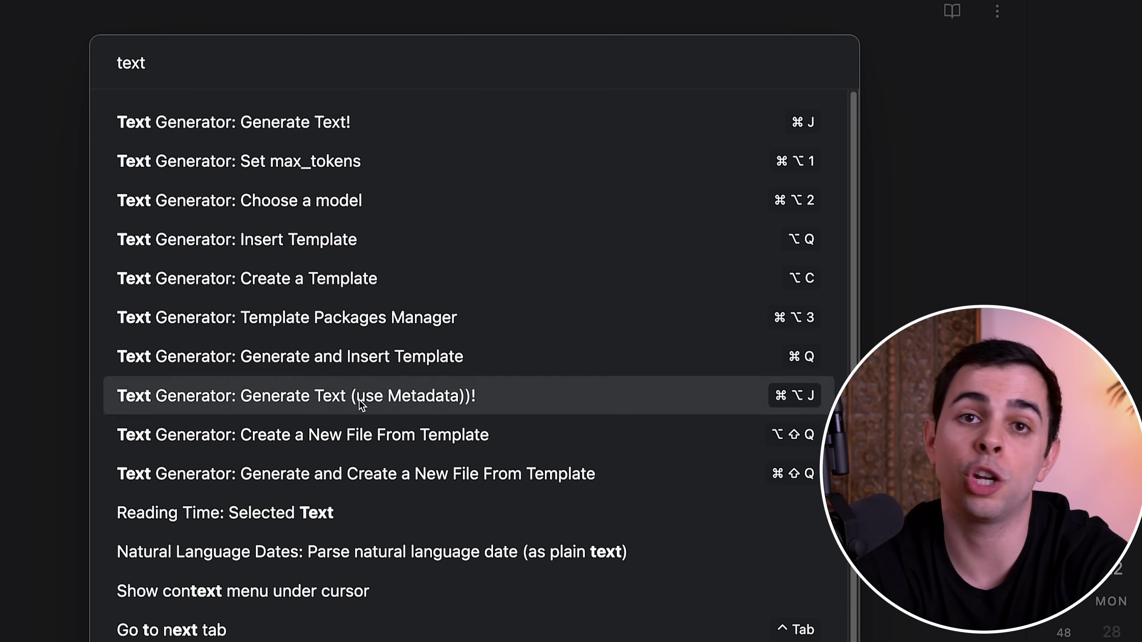
pyautogui.click(360, 400)
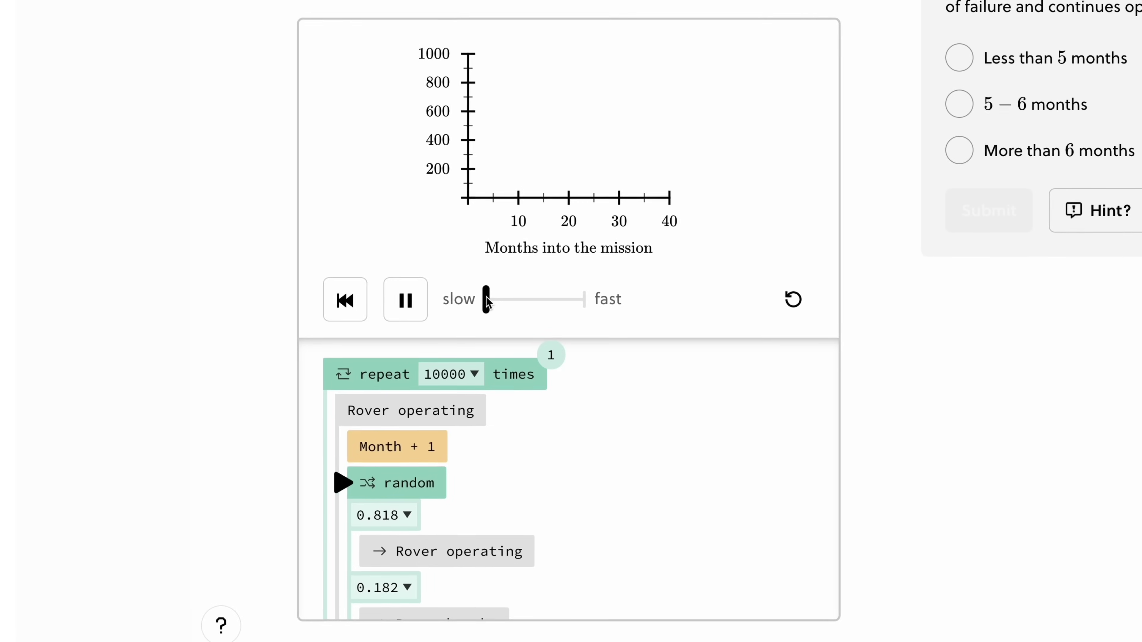
# Run the rover simulation at full speed and submit 5 – 6 months as the lifespan.
pyautogui.moveTo(248, 355); pyautogui.dragTo(298, 355)
pyautogui.moveTo(551, 313); pyautogui.dragTo(588, 313)
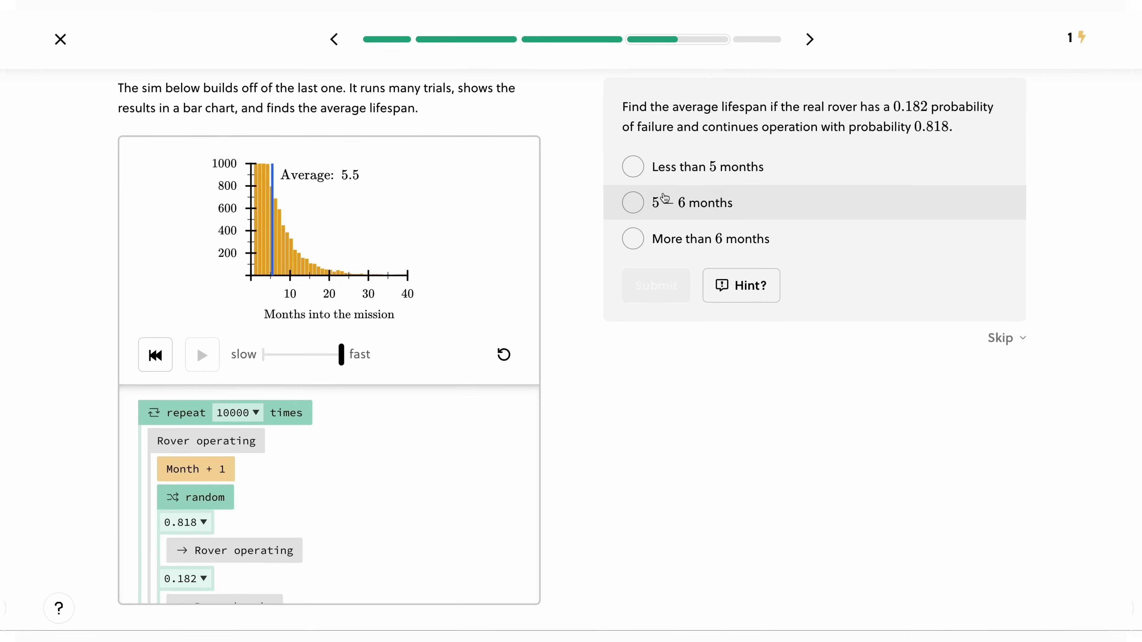
pyautogui.click(635, 199)
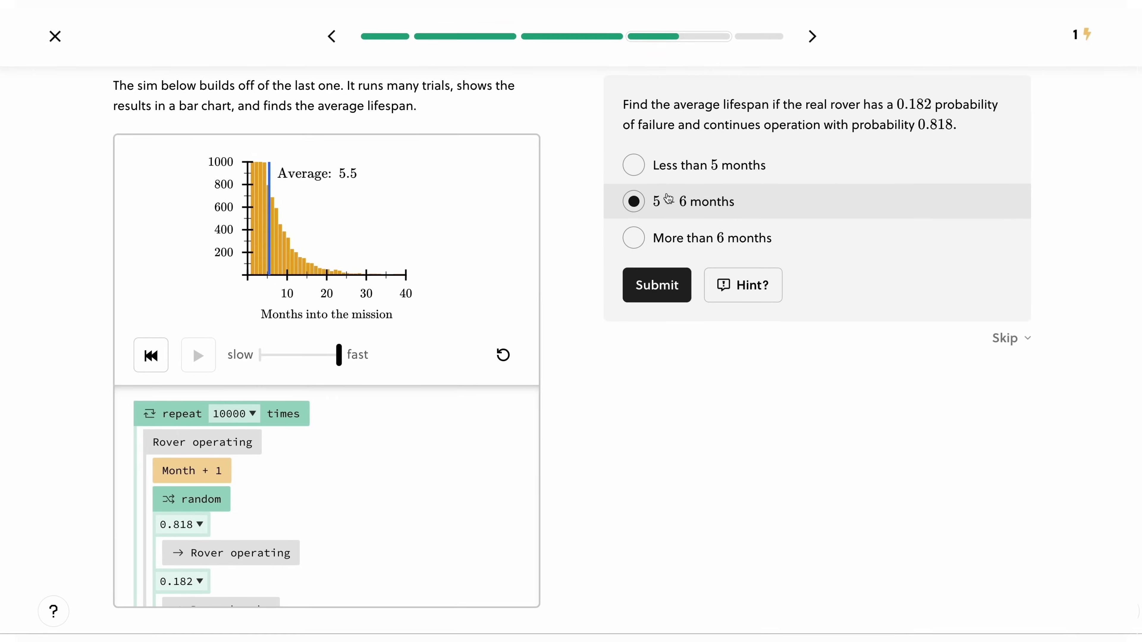
pyautogui.click(645, 288)
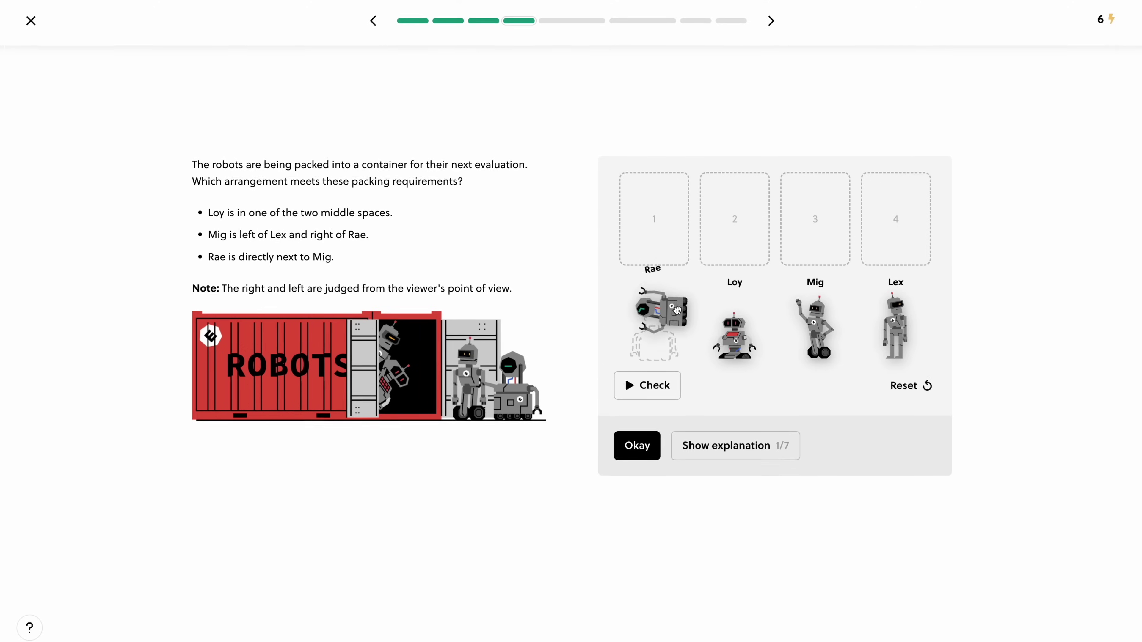
# Place Rae, Mig, Loy and Lex into the four slots and check the ordering.
pyautogui.moveTo(677, 311); pyautogui.dragTo(665, 225)
pyautogui.moveTo(815, 324); pyautogui.dragTo(737, 225)
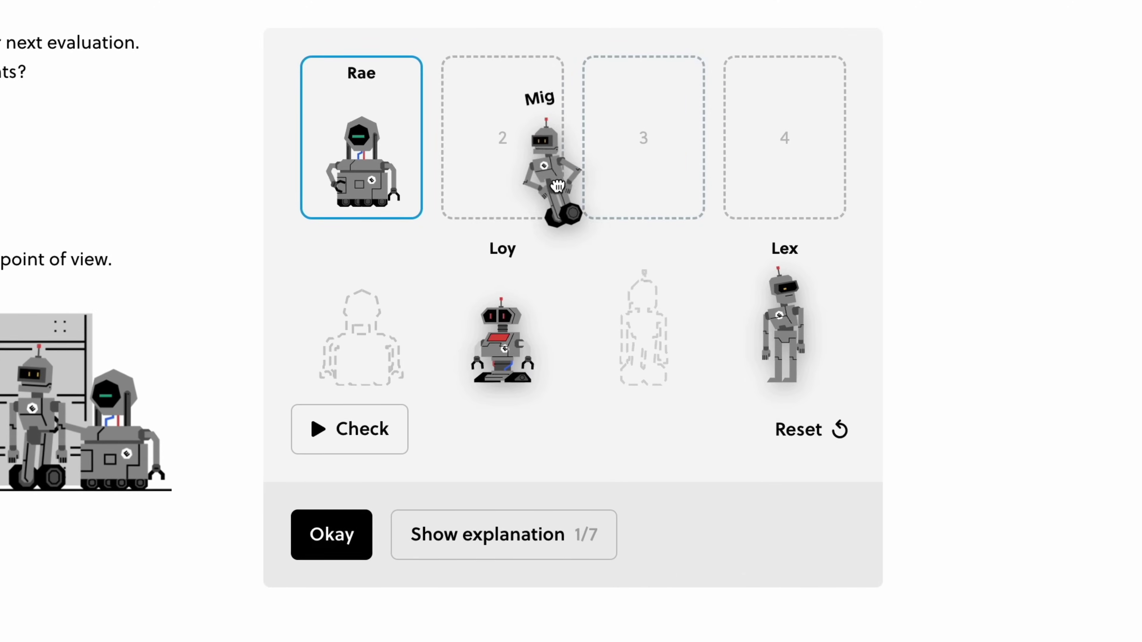
pyautogui.moveTo(527, 329); pyautogui.dragTo(648, 149)
pyautogui.moveTo(787, 324); pyautogui.dragTo(775, 188)
pyautogui.click(347, 430)
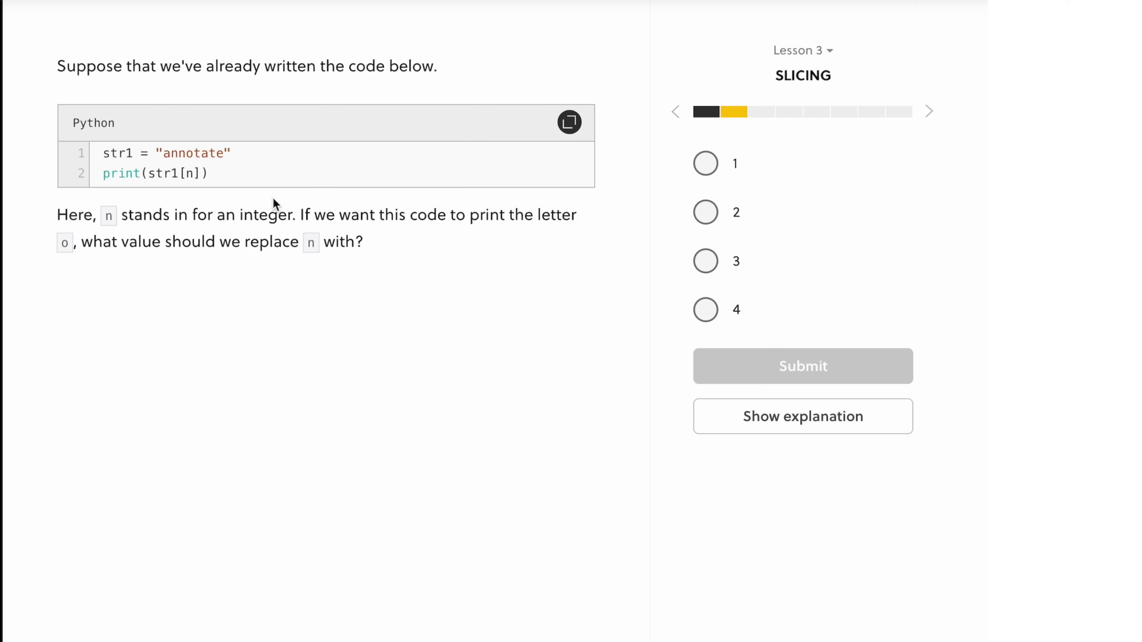
# Submit 3 for the slicing question, then rewrite the code and submit the triangular number answer.
pyautogui.click(795, 367)
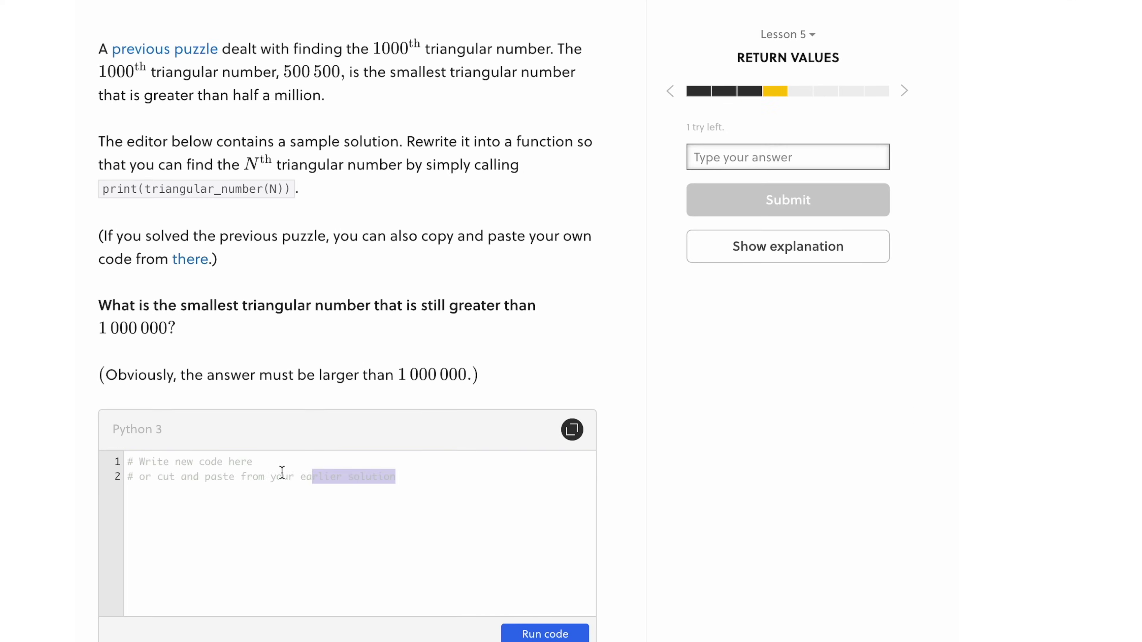
pyautogui.hotkey('ctrl', 'a')
pyautogui.write('def')
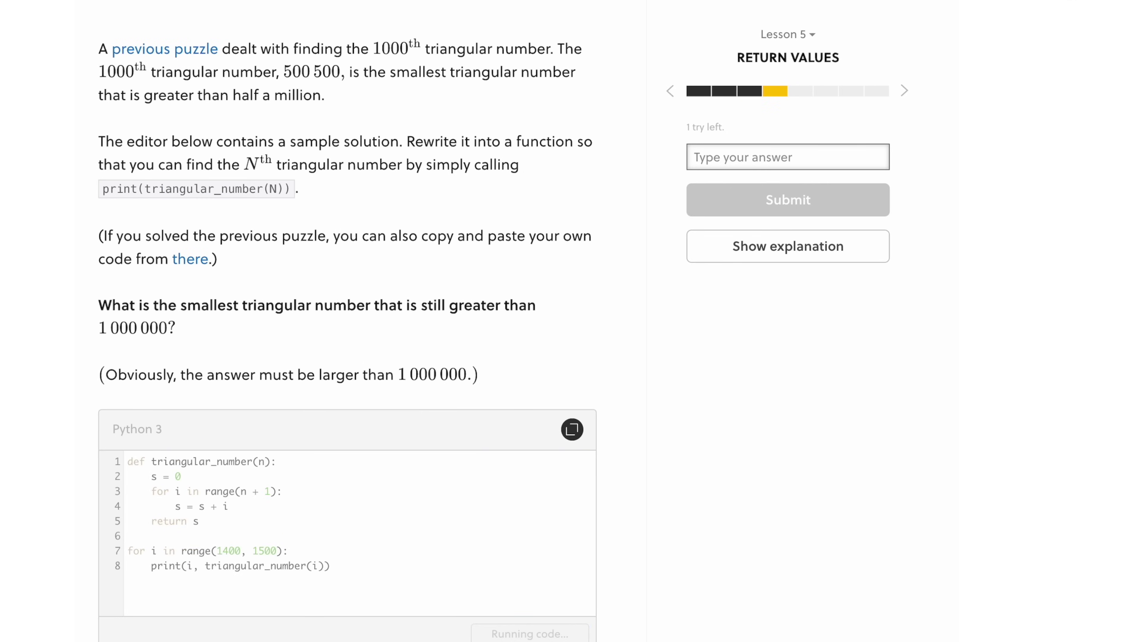
pyautogui.scroll(-9, 176, 531)
pyautogui.scroll(9, 216, 538)
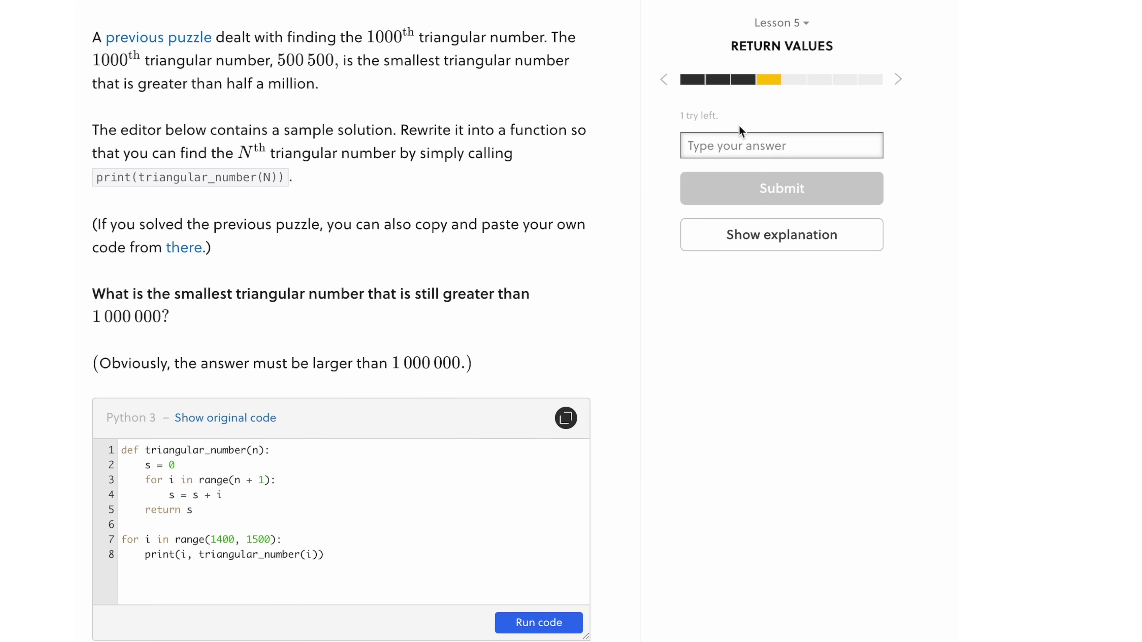
pyautogui.click(795, 185)
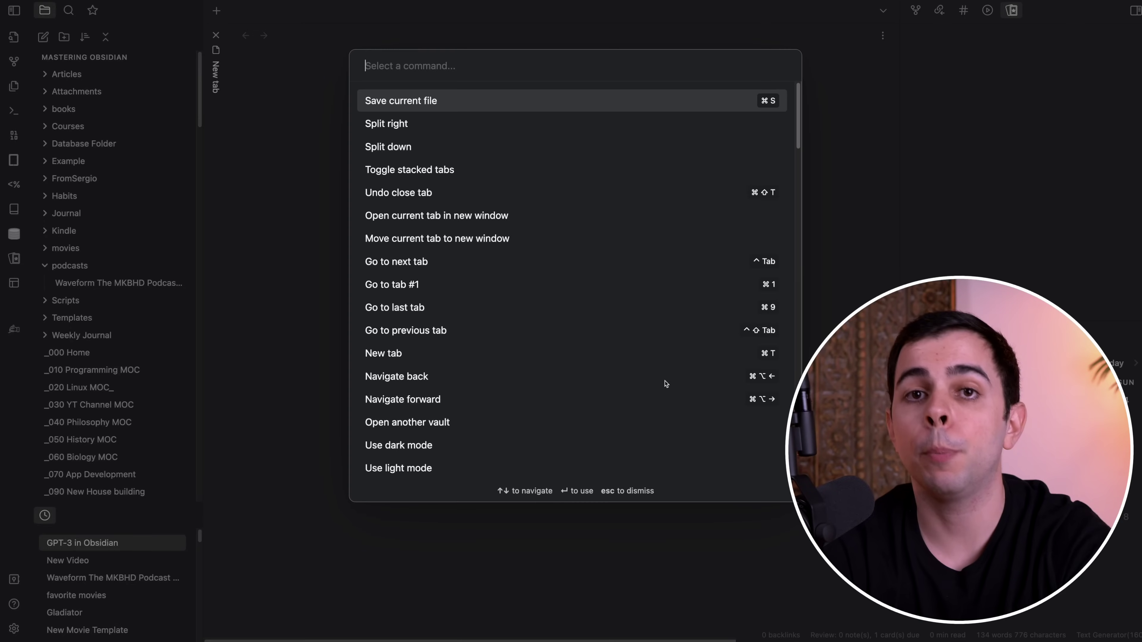
# Review the Linux flashcard deck, rating the first card Good and the next Hard.
pyautogui.write('review al')
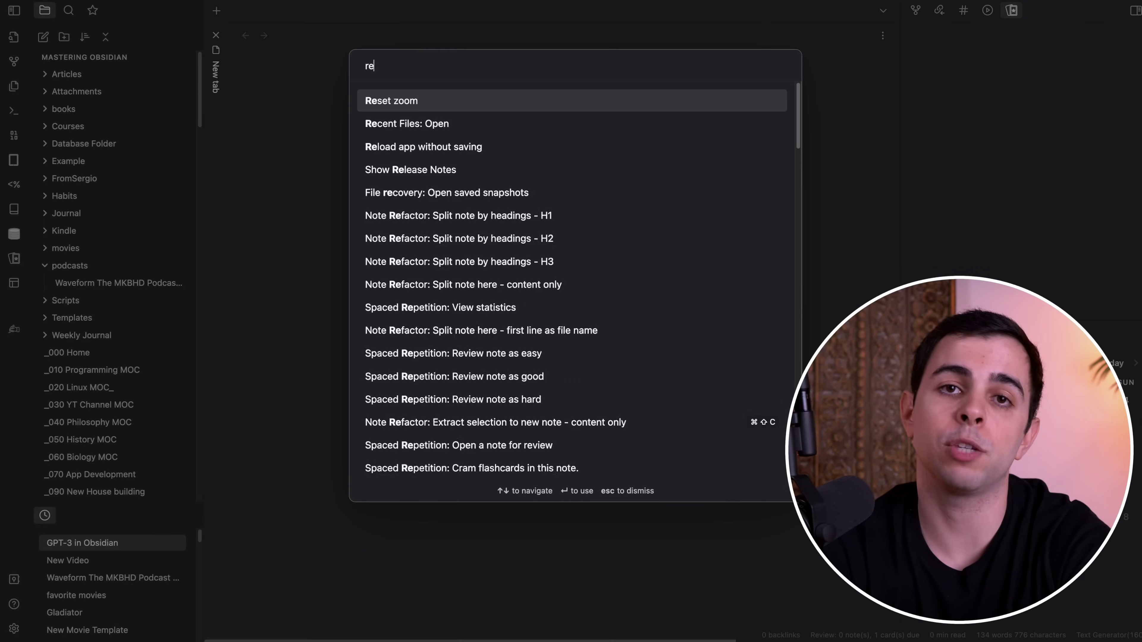
pyautogui.press('Return')
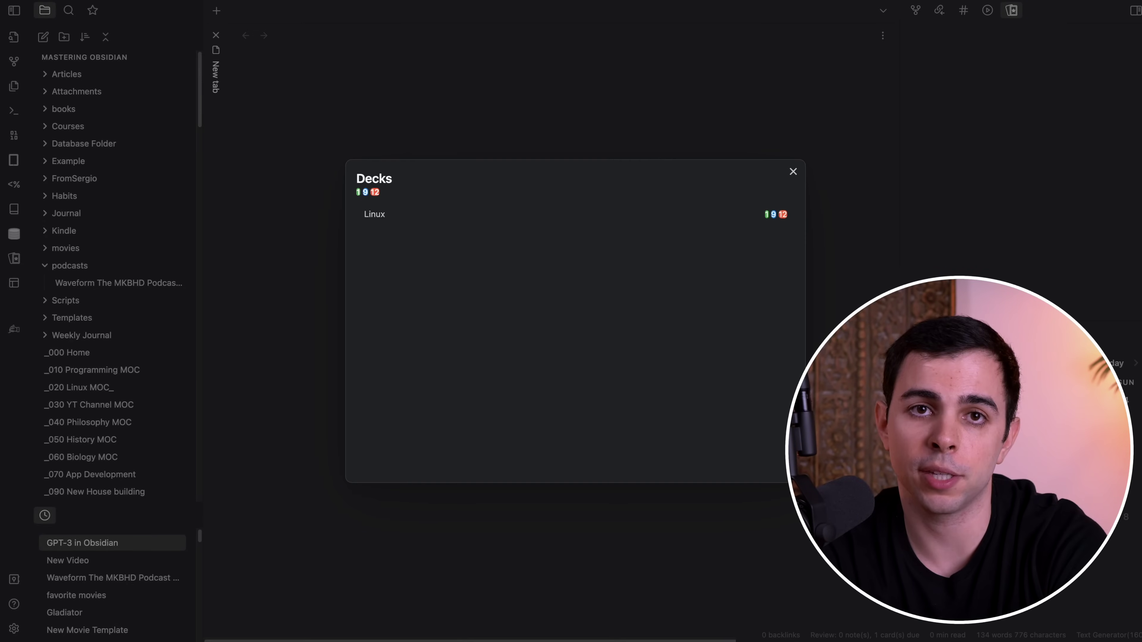
pyautogui.click(445, 225)
pyautogui.click(557, 457)
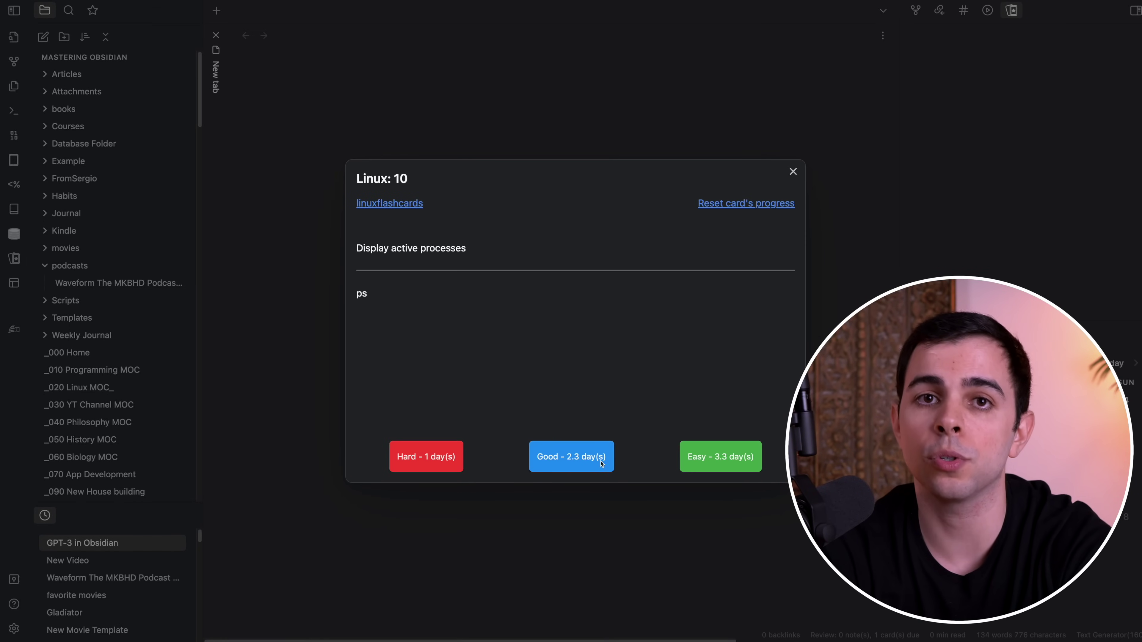
pyautogui.click(574, 456)
pyautogui.click(578, 468)
pyautogui.click(461, 466)
pyautogui.click(604, 468)
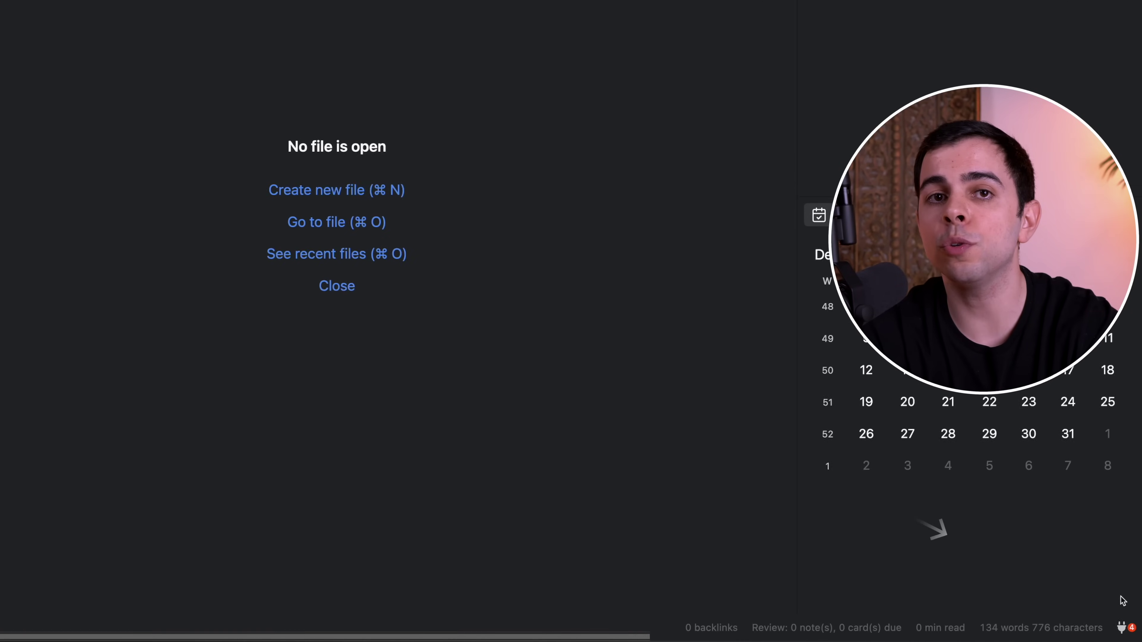
# Look through the Recent Files and Projects 1.3.0 changelogs, then install the Plugin Update Tracker update.
pyautogui.click(1127, 630)
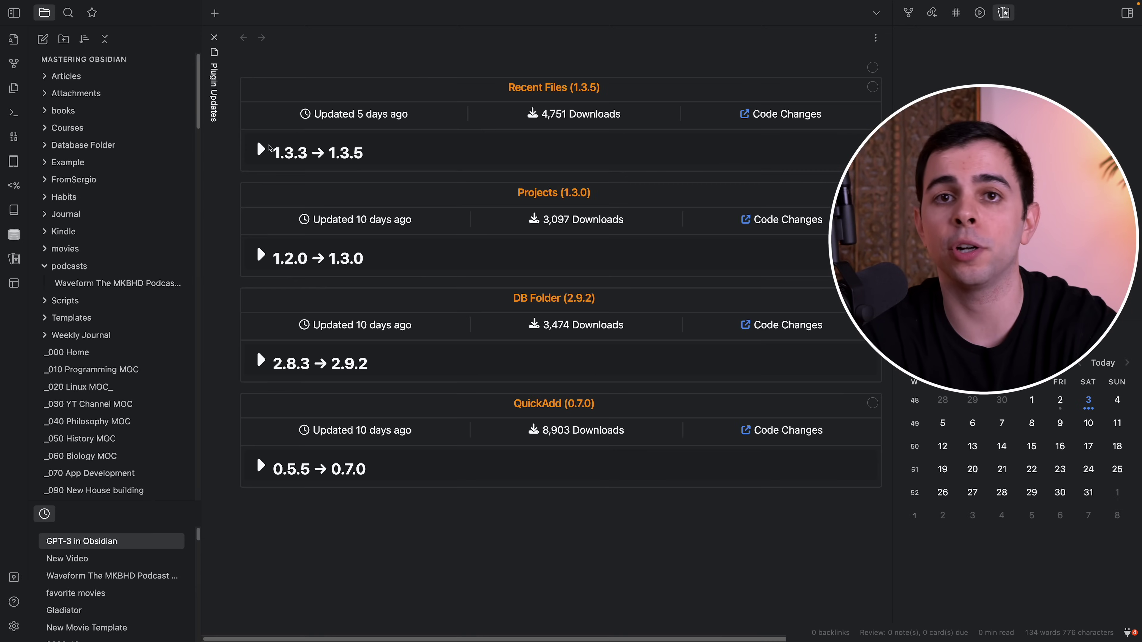
pyautogui.click(262, 150)
pyautogui.click(261, 150)
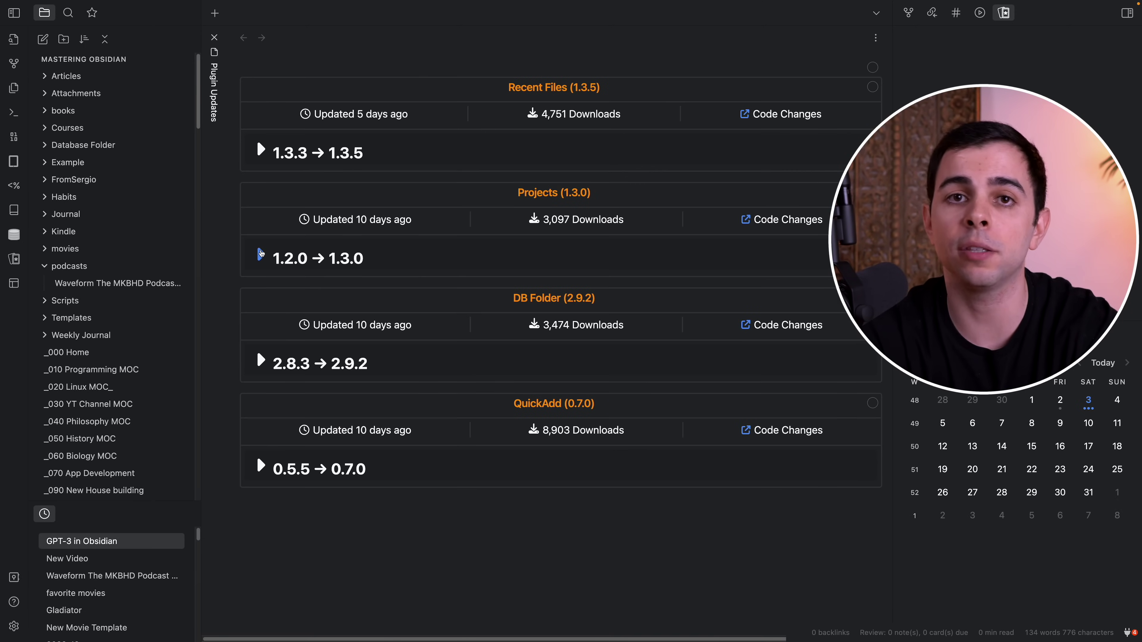
pyautogui.click(260, 255)
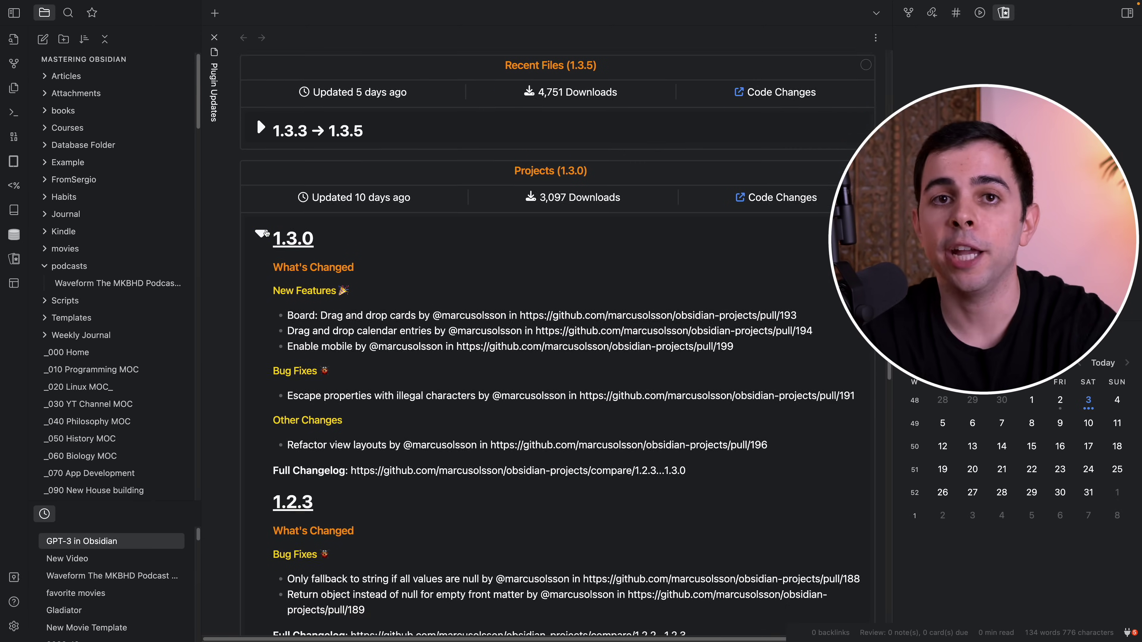
pyautogui.click(263, 246)
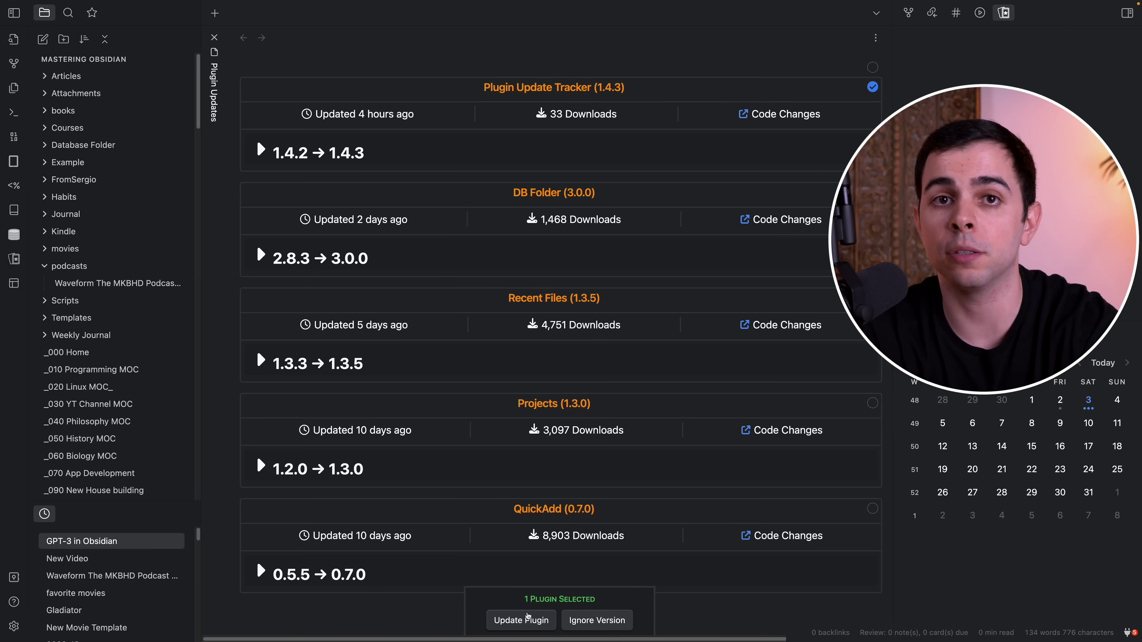
pyautogui.click(349, 66)
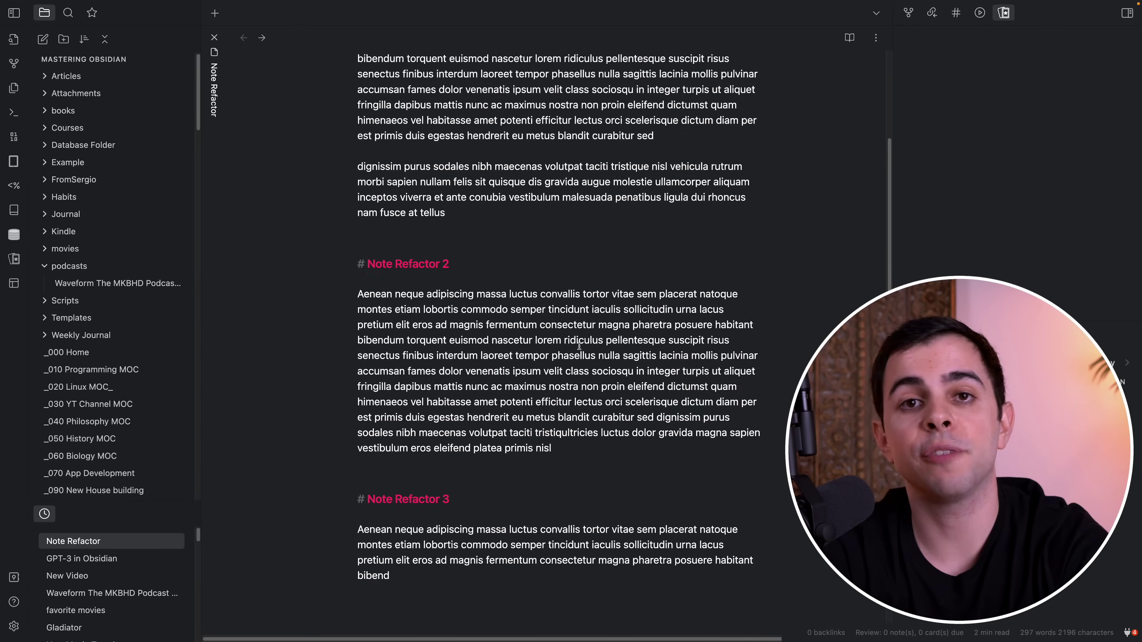
# Split the Note Refactor note by H1 headings, peek at Note Refactor 1, and return.
pyautogui.scroll(3, 579, 347)
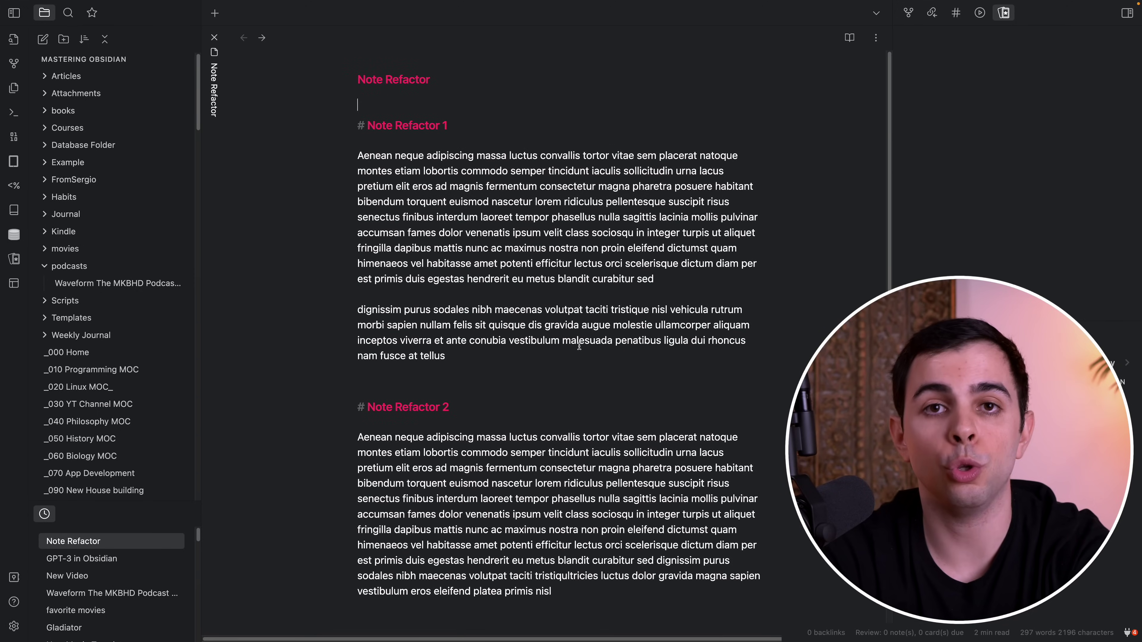
pyautogui.press('super+p')
pyautogui.write('note ref')
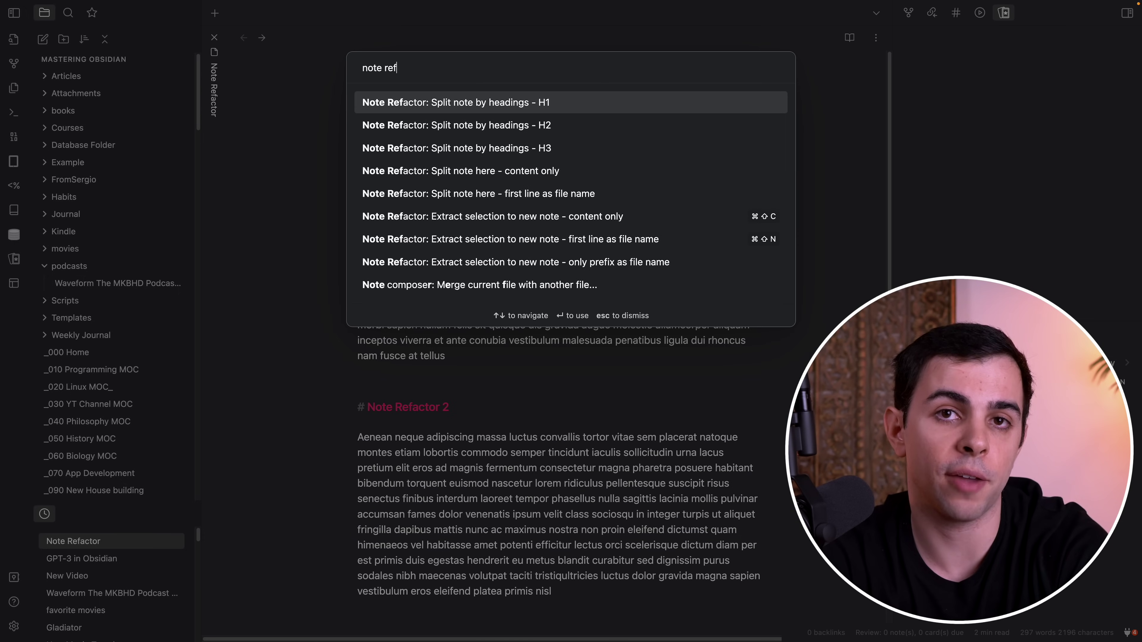
pyautogui.press('Return')
pyautogui.click(410, 123)
pyautogui.press('super+alt+Left')
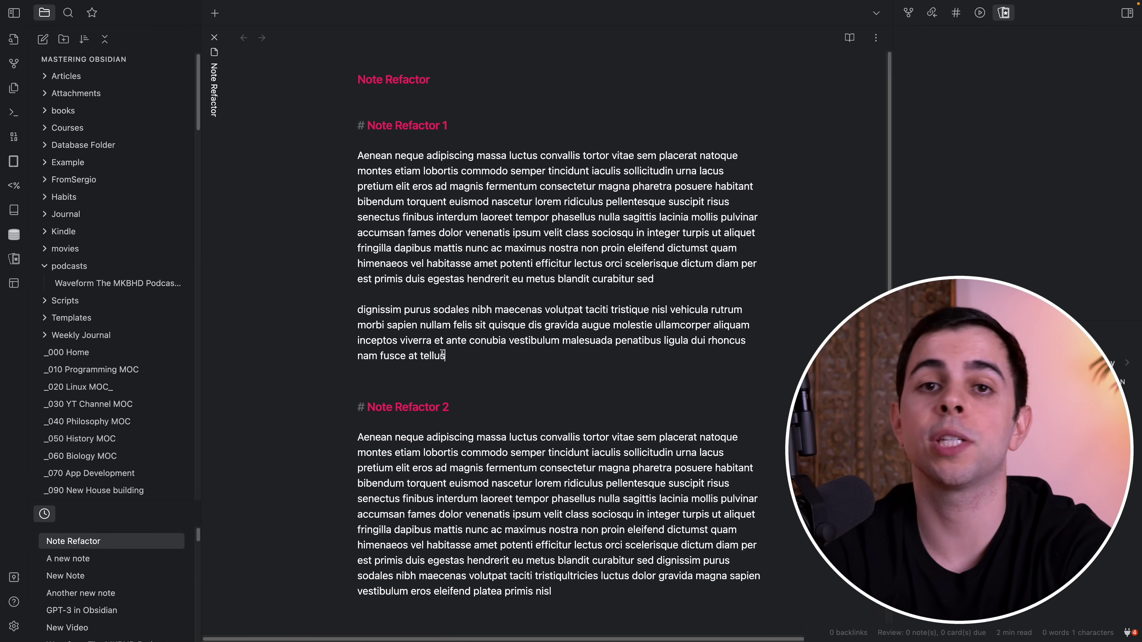
# Extract the second paragraph under Note Refactor 1 as content only into 'A new note'.
pyautogui.moveTo(445, 356); pyautogui.dragTo(347, 313)
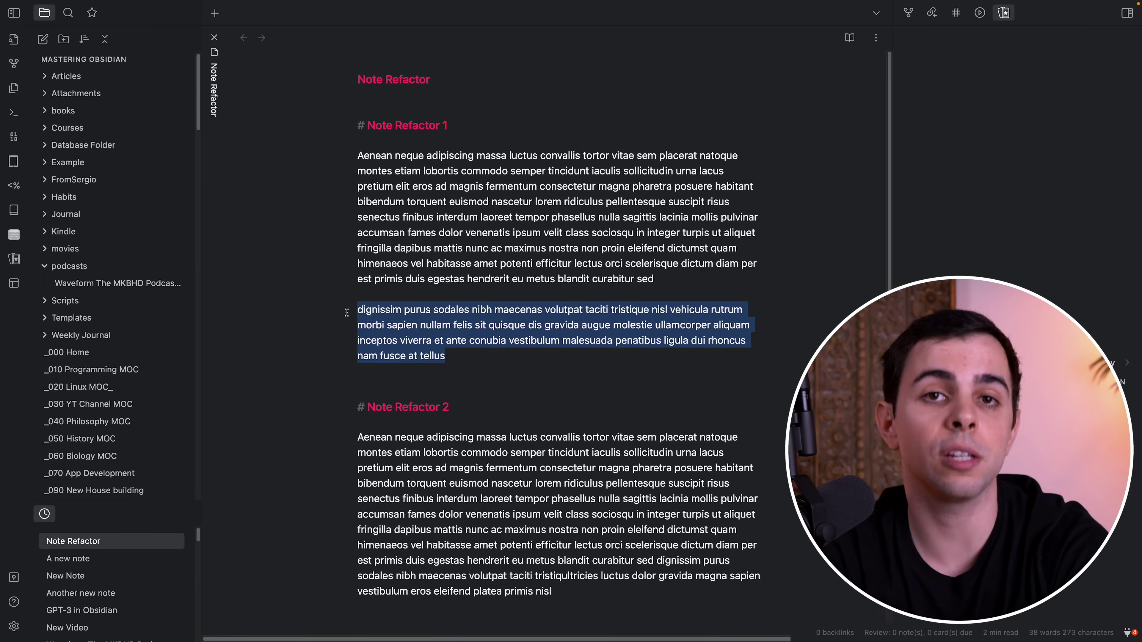
pyautogui.press('super+p')
pyautogui.write('note refac')
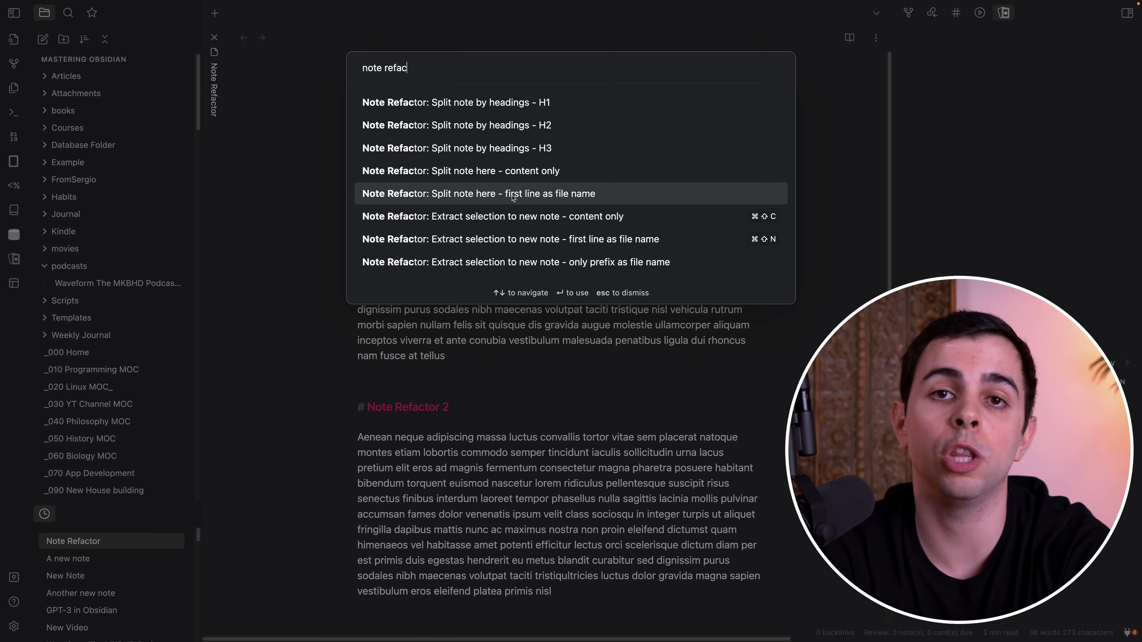
pyautogui.press('Down')
pyautogui.press('Return')
pyautogui.write('a new n')
pyautogui.press('Return')
# Extract the Note Refactor 2 heading and paragraph into a new note named by its first line.
pyautogui.moveTo(551, 479); pyautogui.dragTo(368, 292)
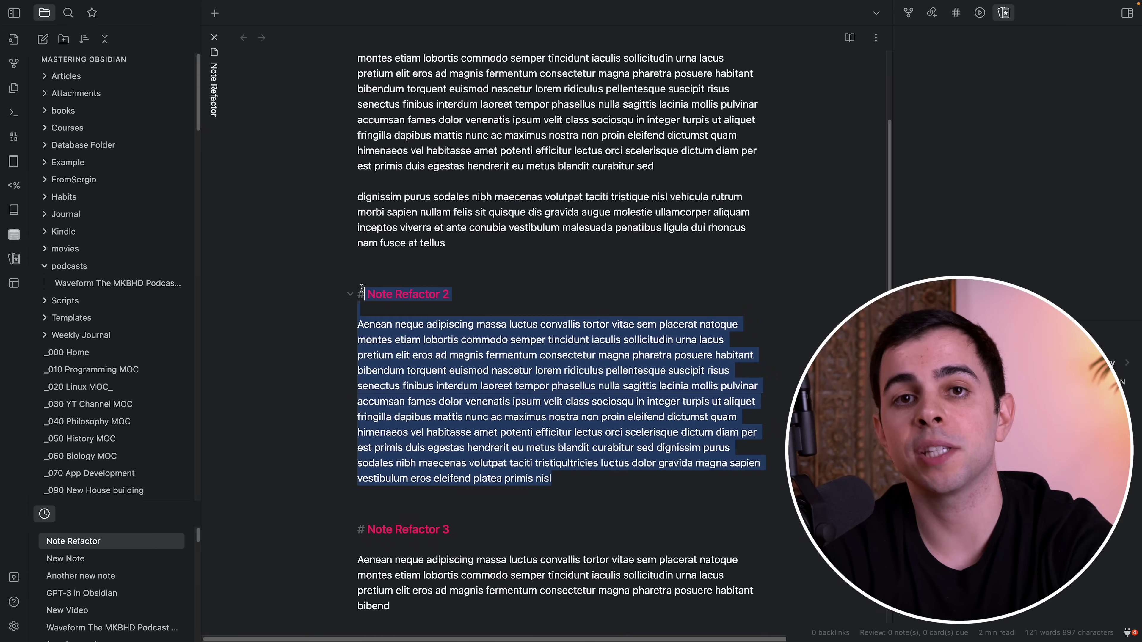
pyautogui.press('super+p')
pyautogui.write('note refa')
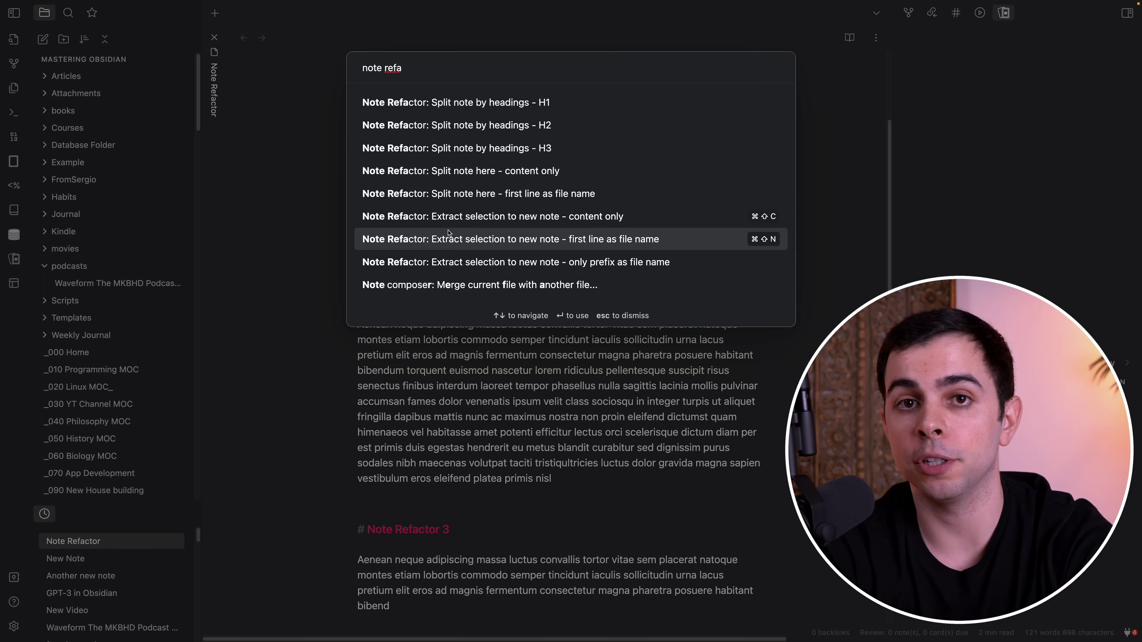
pyautogui.press('Down')
pyautogui.press('Down')
pyautogui.press('Down')
pyautogui.press('Down')
pyautogui.press('Down')
pyautogui.press('Down')
pyautogui.press('Return')
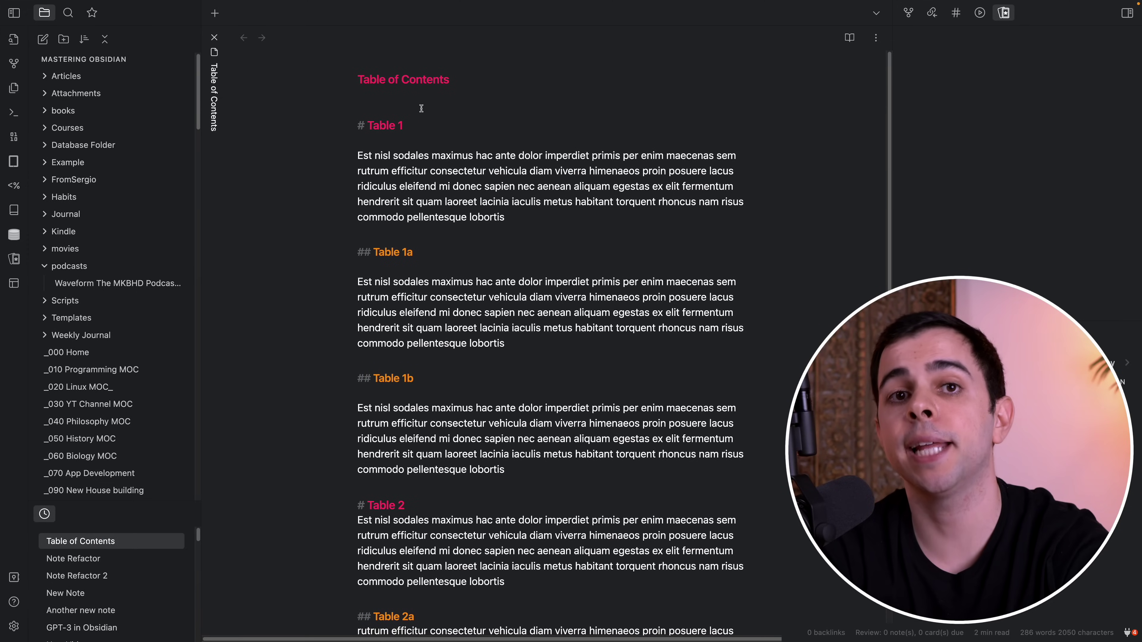
# Insert a table of contents into the note, then jump to Table 1a from Reading view.
pyautogui.press('super+p')
pyautogui.write('table of')
pyautogui.press('Return')
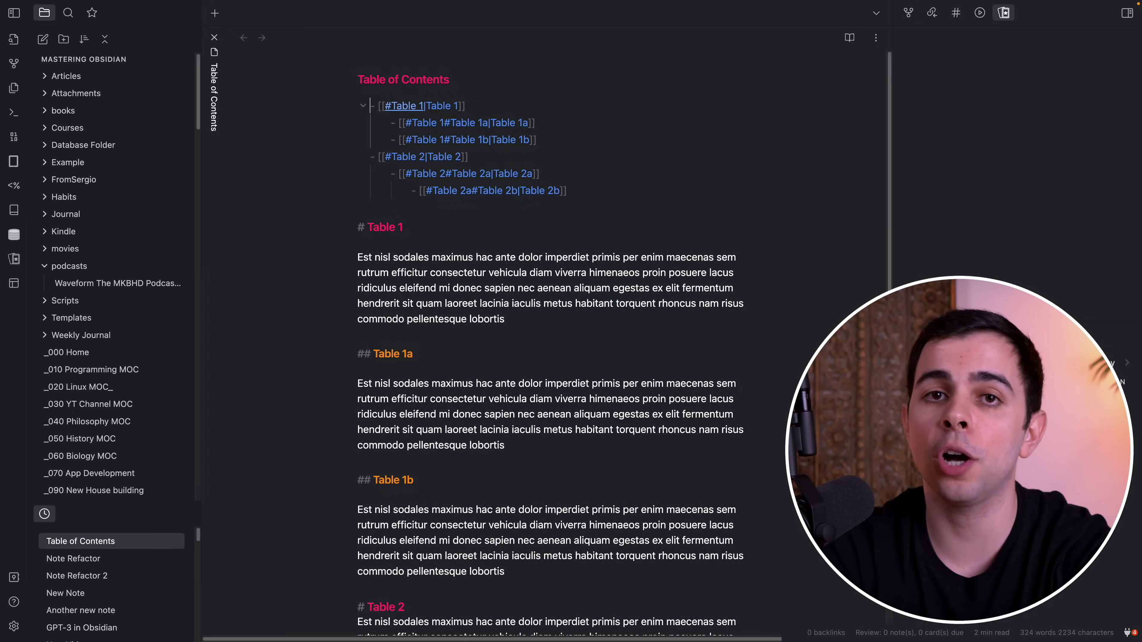
pyautogui.press('super+e')
pyautogui.click(430, 124)
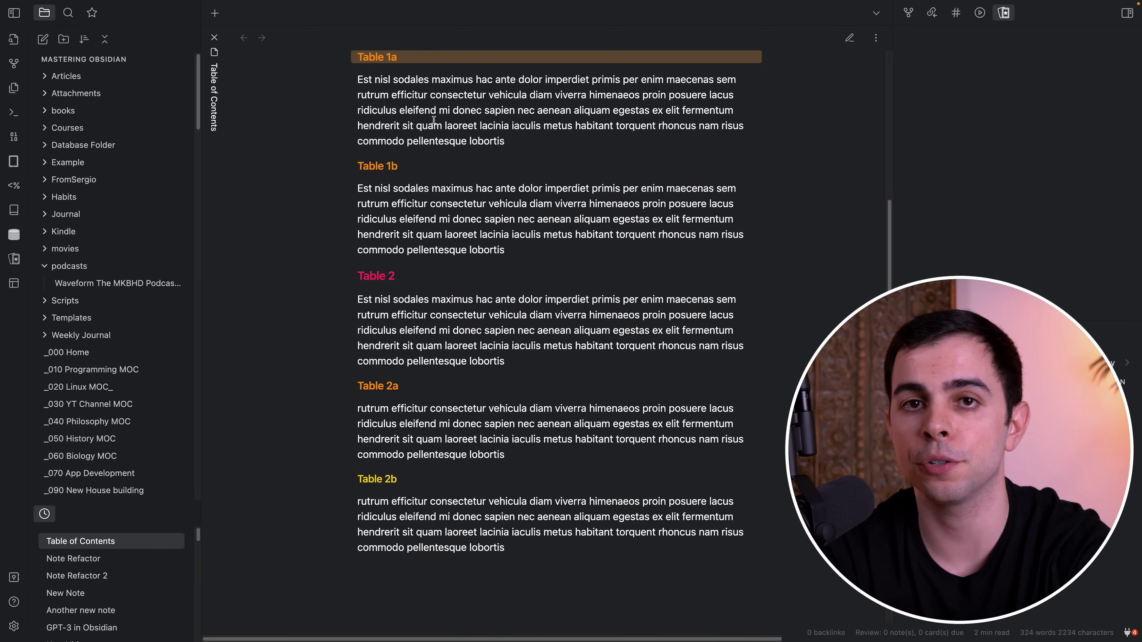
pyautogui.scroll(5, 405, 122)
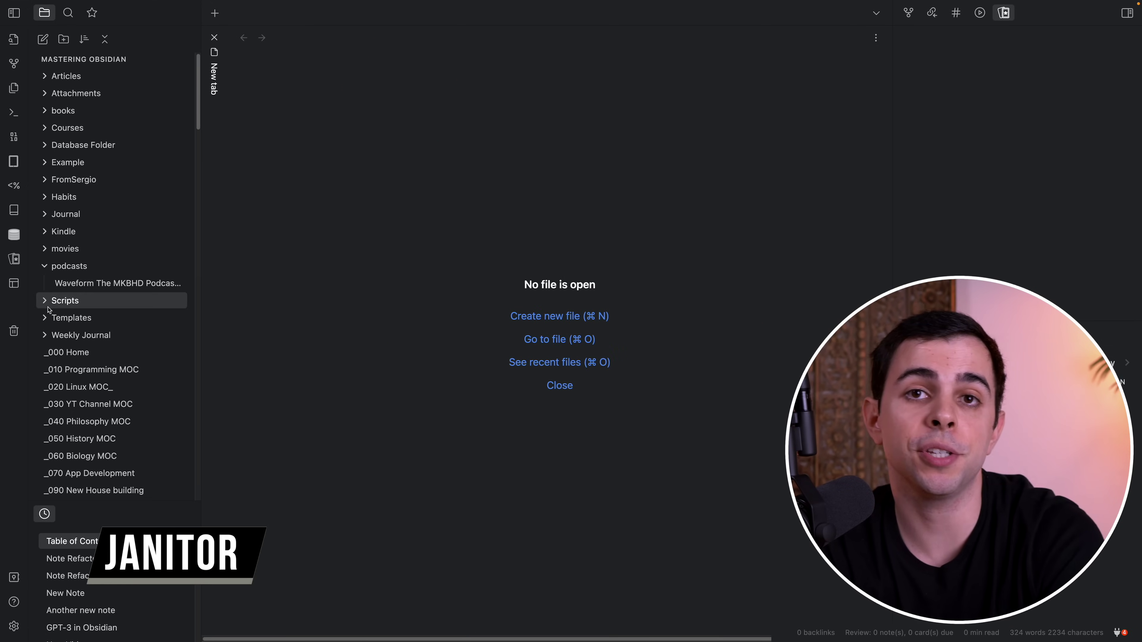
# Run the Janitor vault scan and tick the empty Untitled 8, 6, 5, 4 and 3 notes.
pyautogui.click(14, 331)
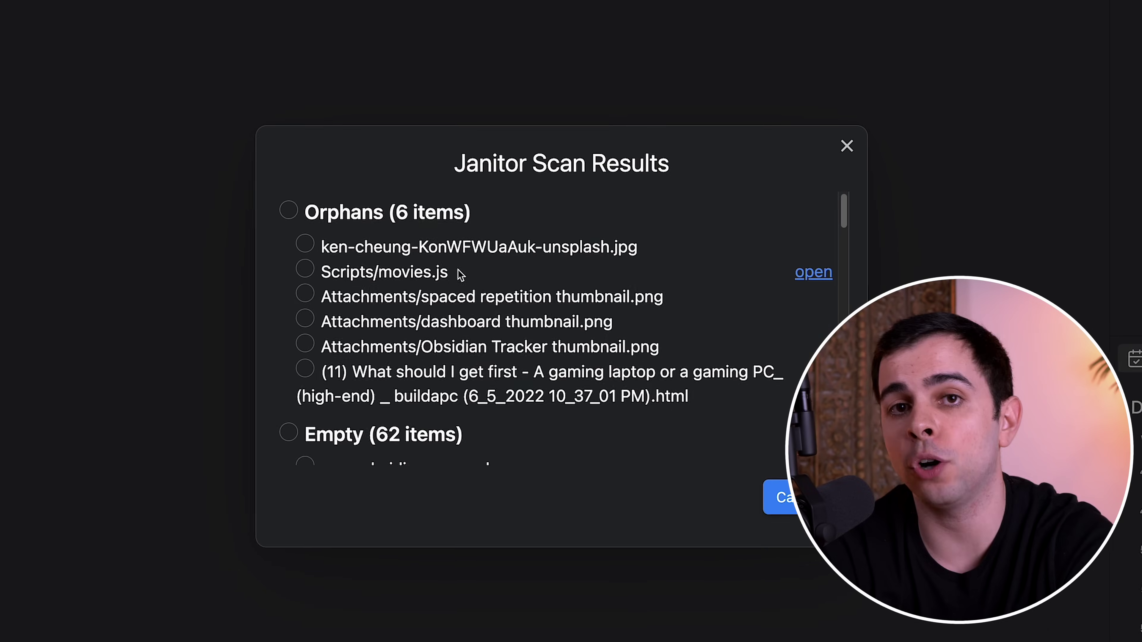
pyautogui.scroll(-10, 460, 274)
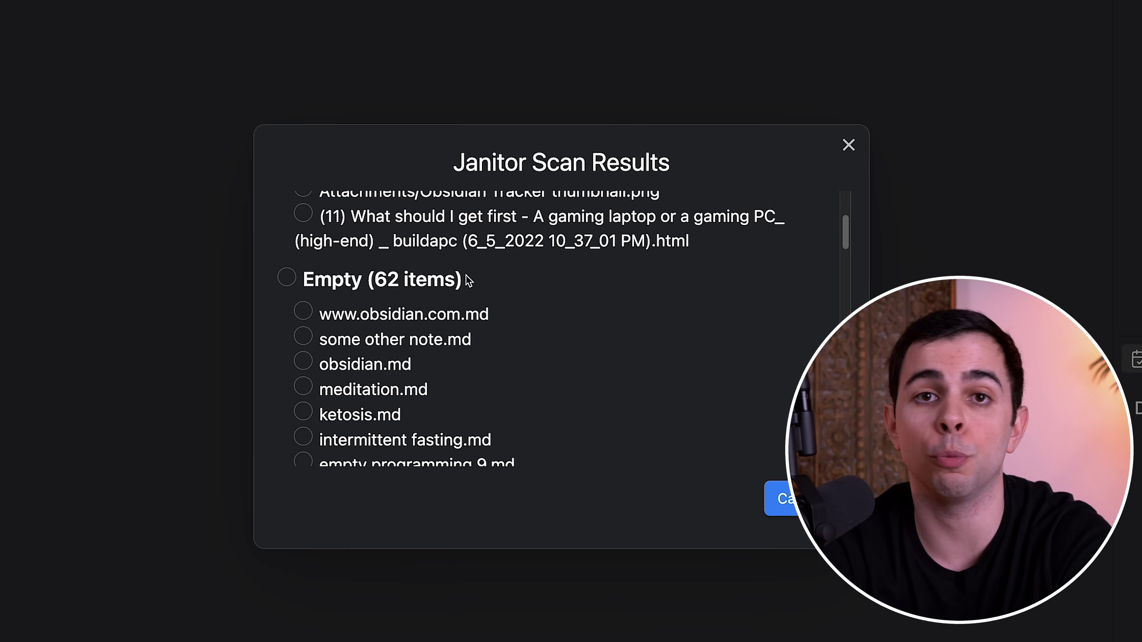
pyautogui.scroll(-8, 466, 279)
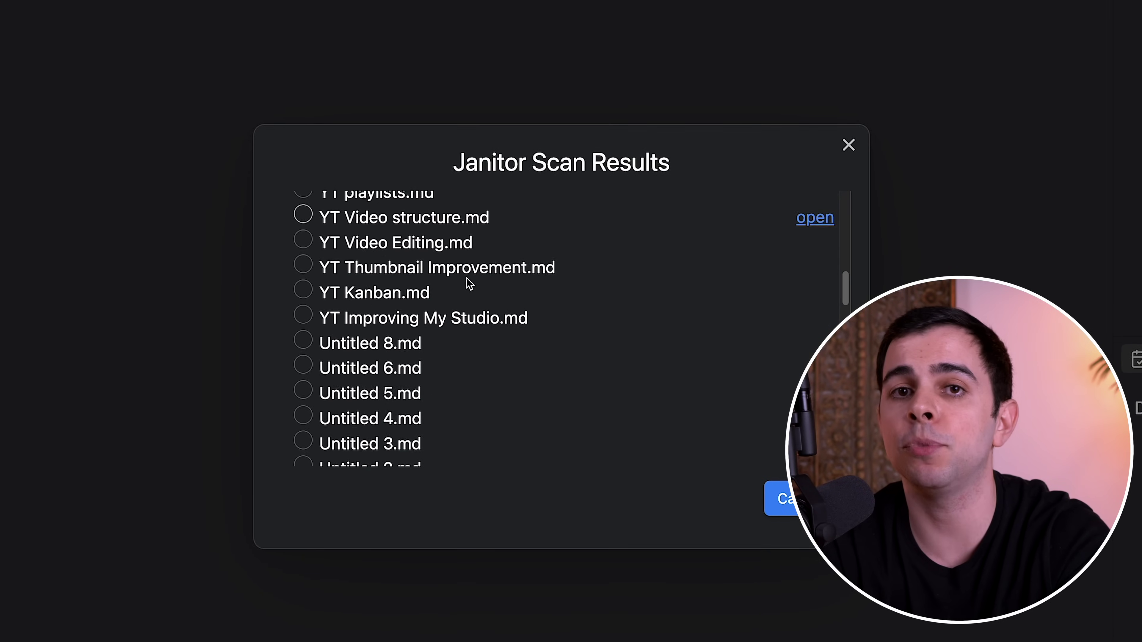
pyautogui.click(303, 232)
pyautogui.click(303, 256)
pyautogui.click(303, 282)
pyautogui.click(303, 307)
pyautogui.click(303, 332)
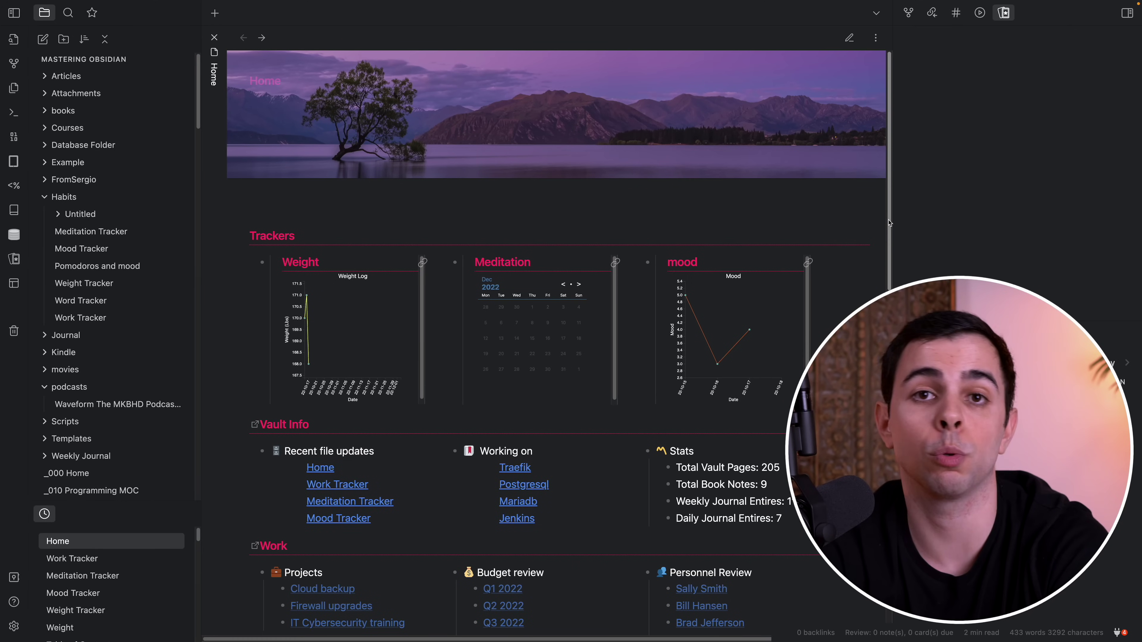
pyautogui.scroll(-15, 896, 251)
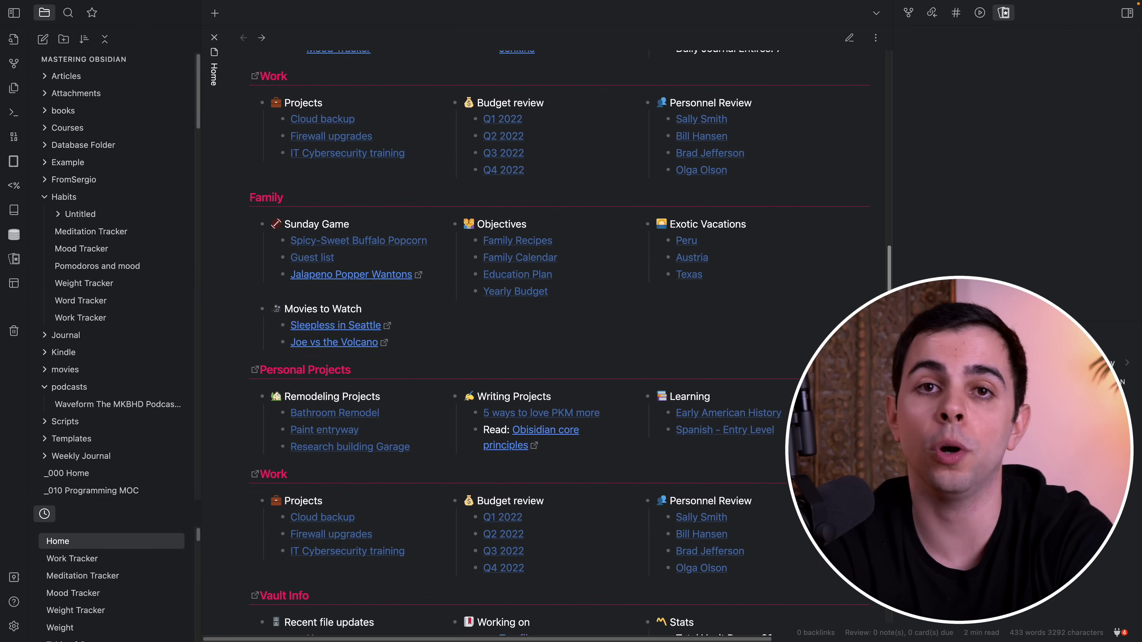
pyautogui.scroll(-2, 896, 251)
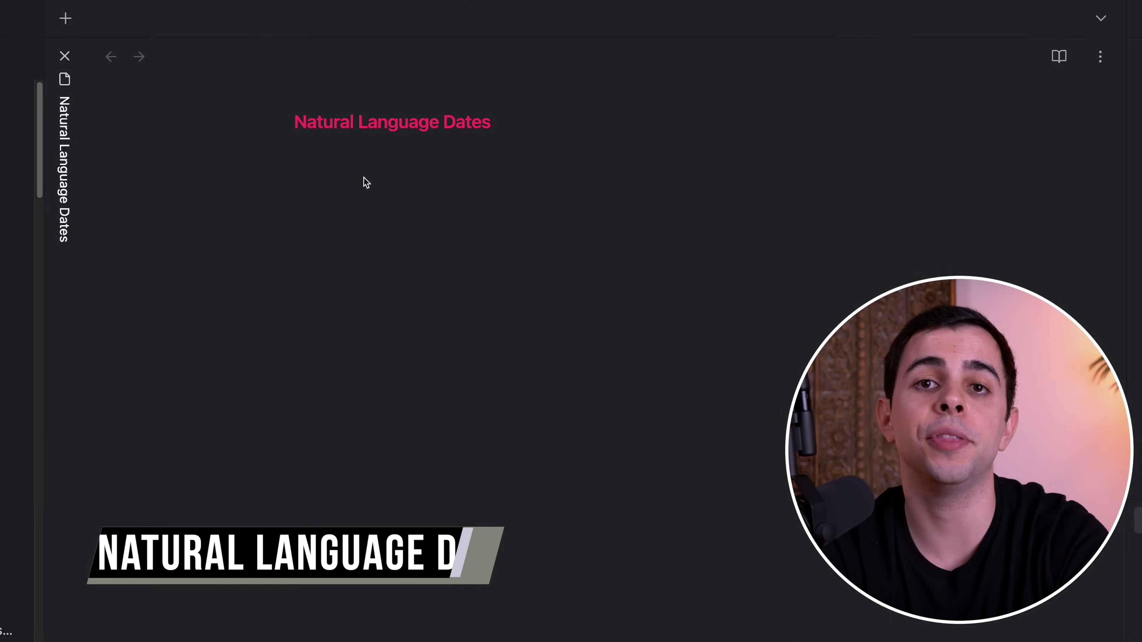
# Insert dates from @ phrases: today as 2022-12-03 and 2 weeks from now as 2022-12-17.
pyautogui.write('@to')
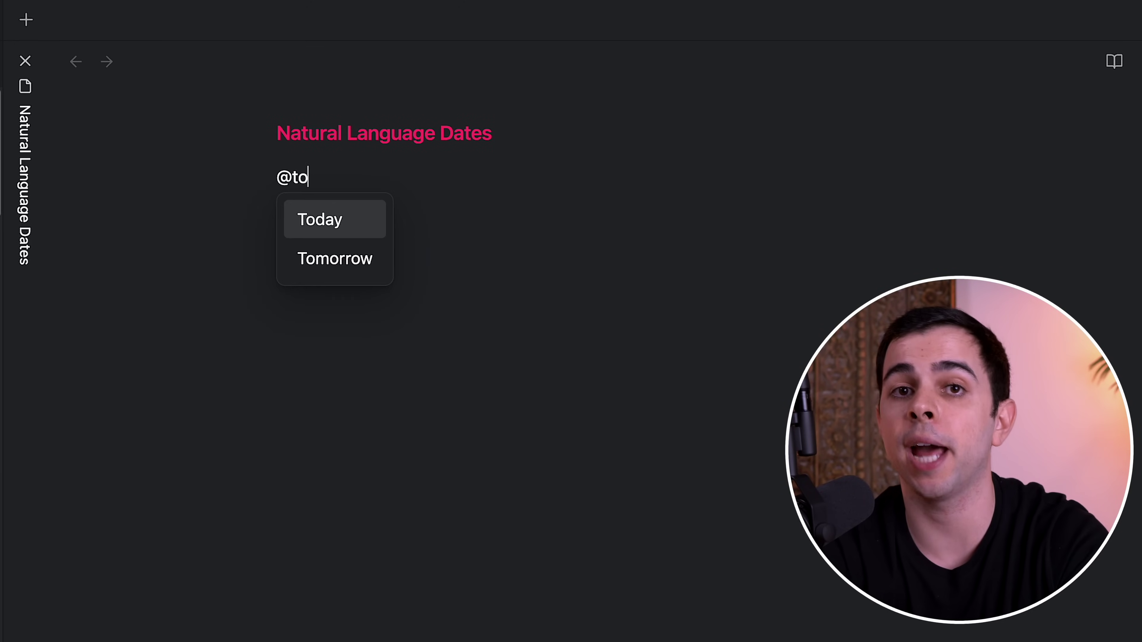
pyautogui.press('Return')
pyautogui.press('Return')
pyautogui.write('@')
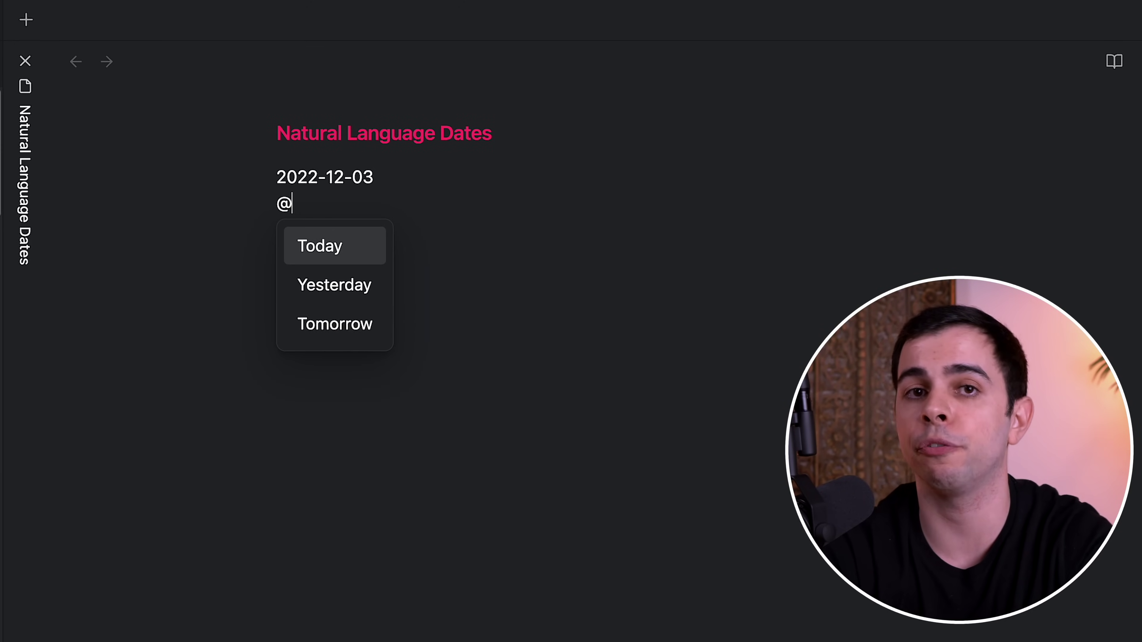
pyautogui.write('@2 weeks from now')
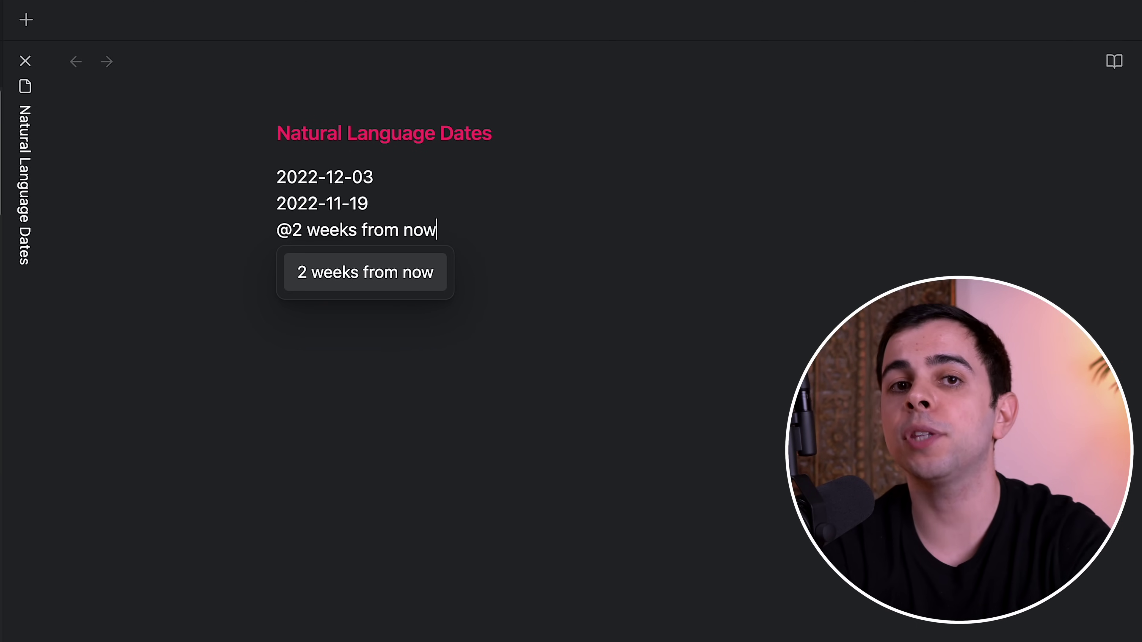
pyautogui.press('Return')
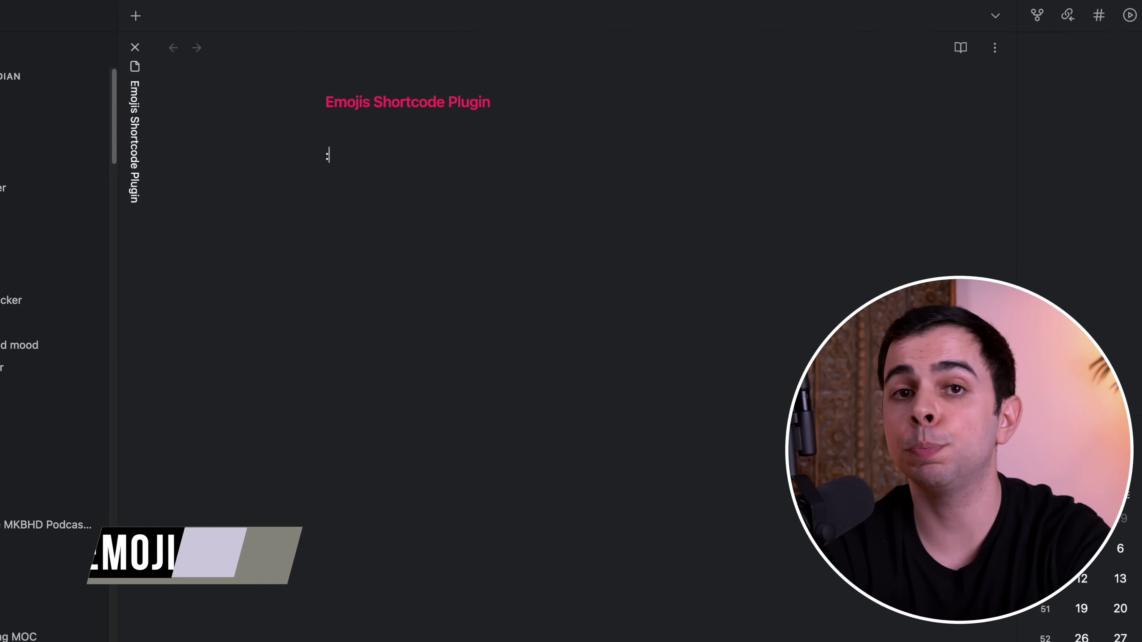
# Insert the evergreen tree, exclamation and green square emoji into the note.
pyautogui.write('ever')
pyautogui.press('Down')
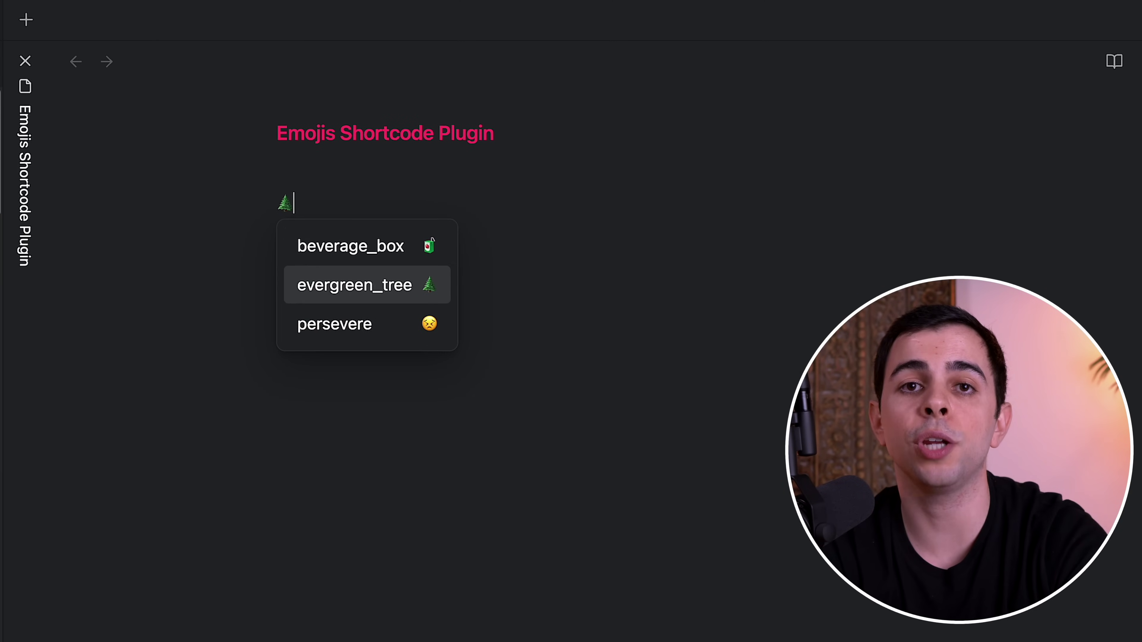
pyautogui.press('Return')
pyautogui.write(':excl')
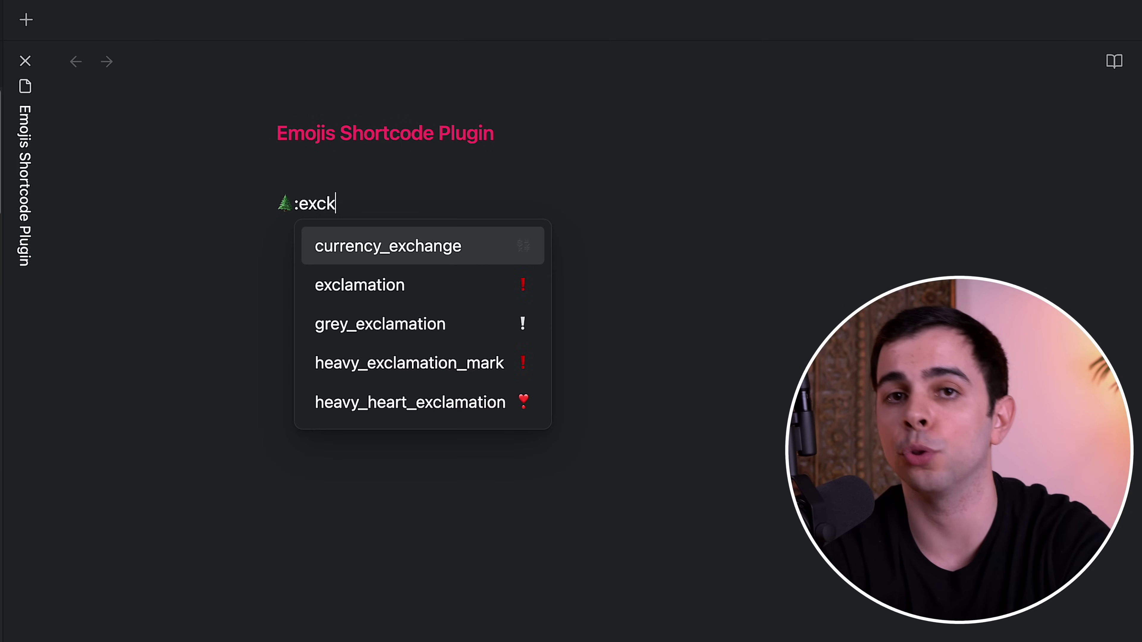
pyautogui.press('Down')
pyautogui.press('Return')
pyautogui.press('Return')
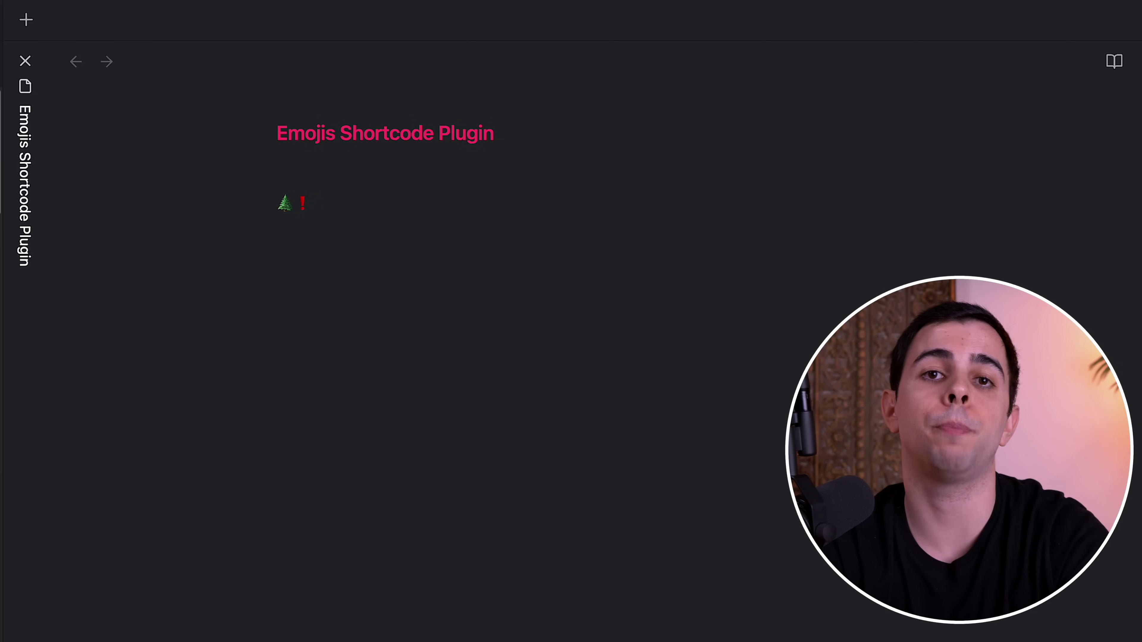
pyautogui.write(':green_s')
pyautogui.press('Down')
pyautogui.press('Return')
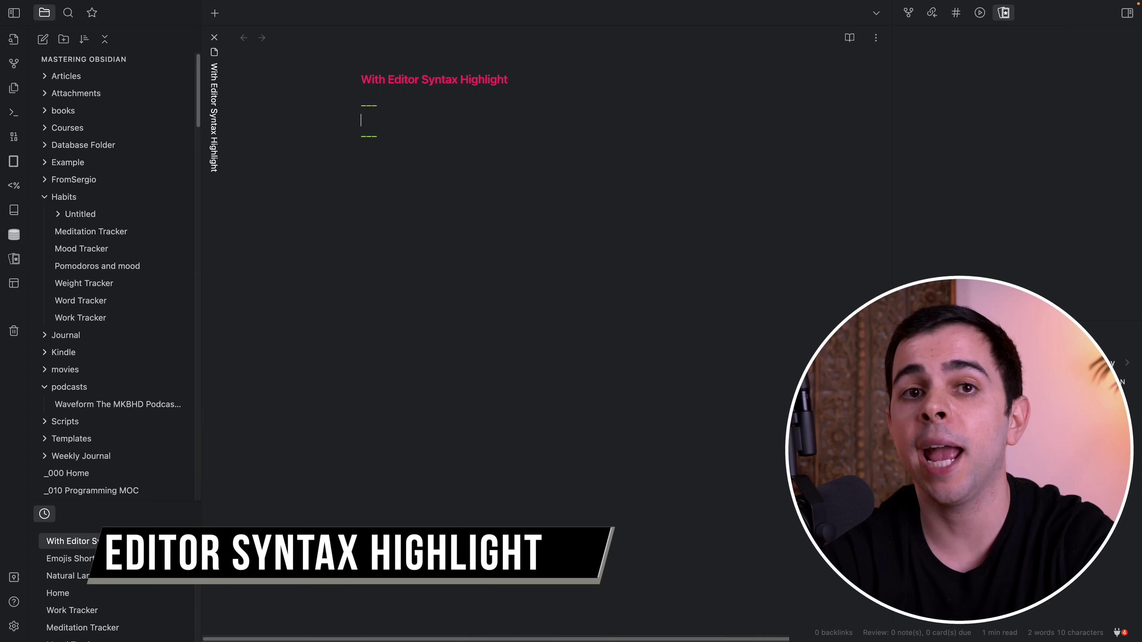
# Add year: 2022 to the frontmatter and begin an alias field below it.
pyautogui.write('year: 2022')
pyautogui.press('Return')
pyautogui.write('alias')
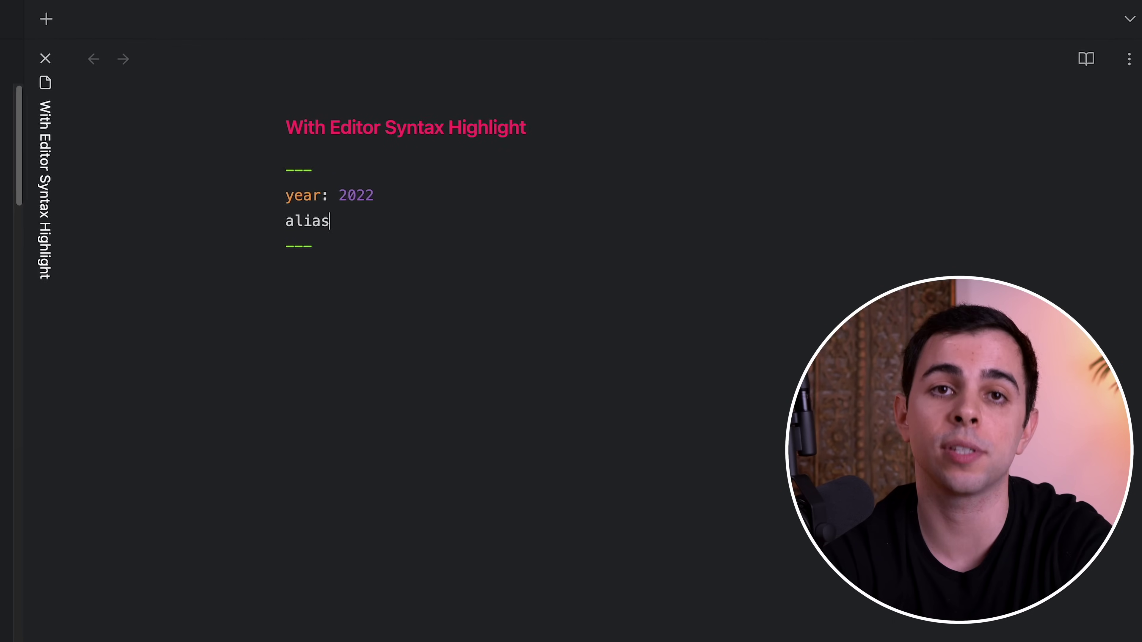
pyautogui.write(': "World Cup')
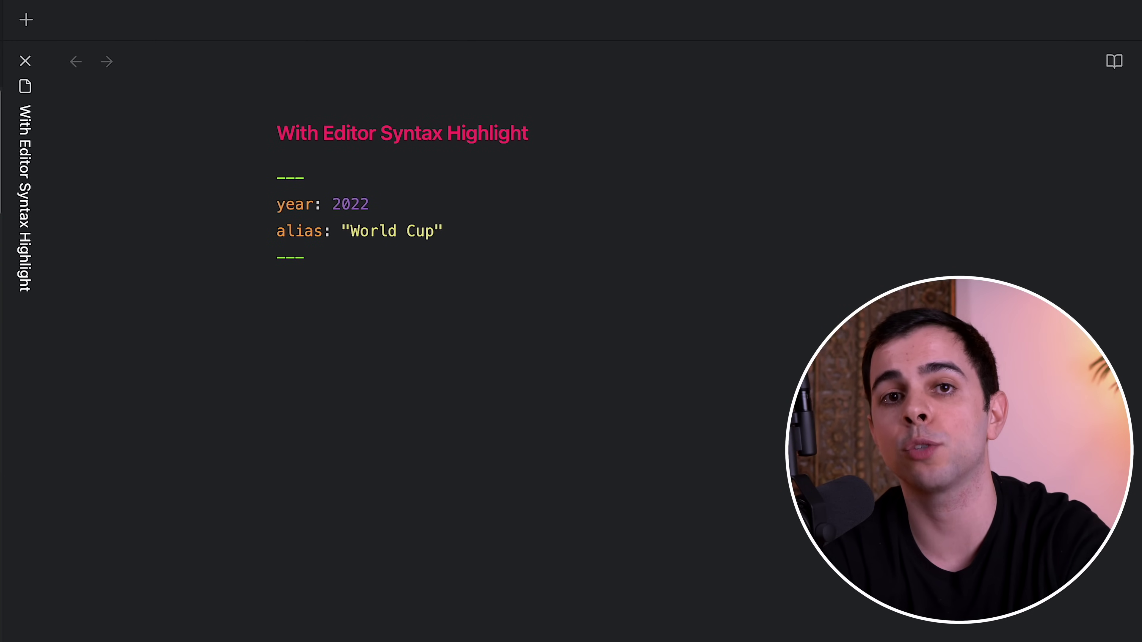